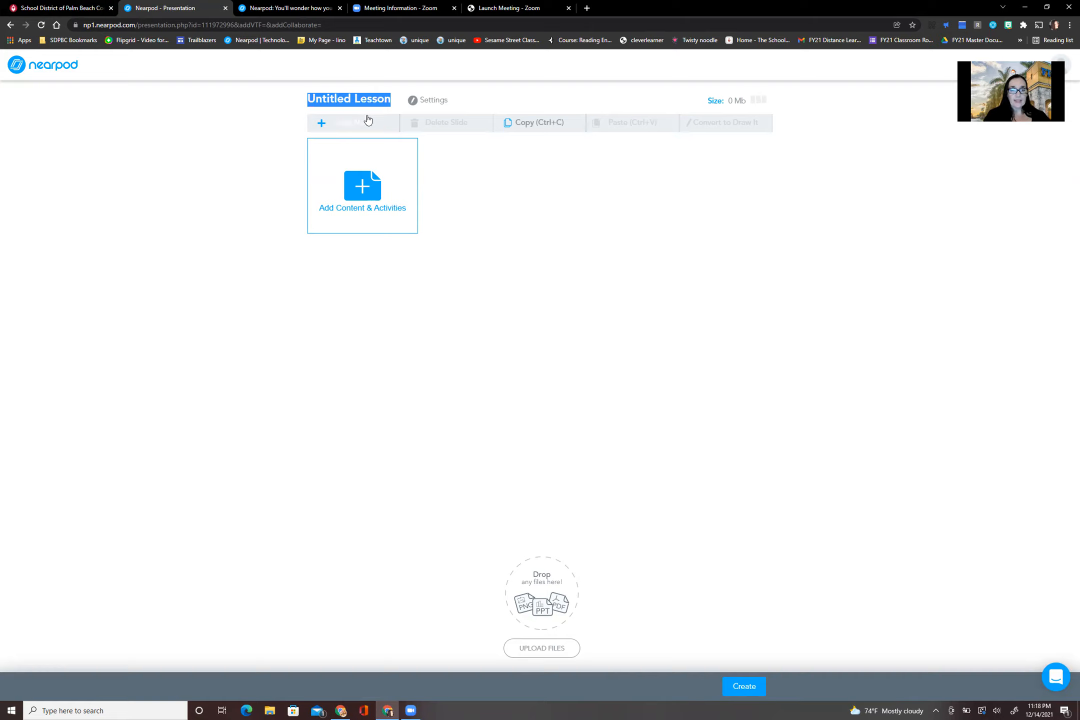
# Name the lesson DEMO and upload the older "ESY FY21 week of 7_6-7_8 (1).pptx" presentation from the Desktop into it
pyautogui.write('DEMO')
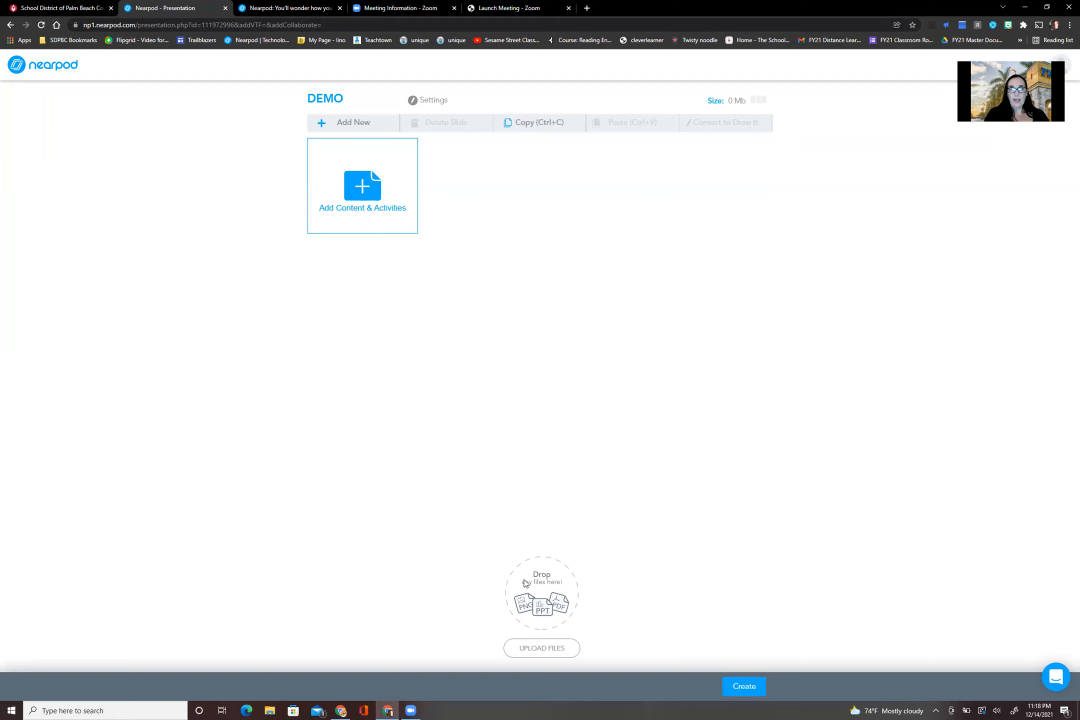
pyautogui.click(557, 647)
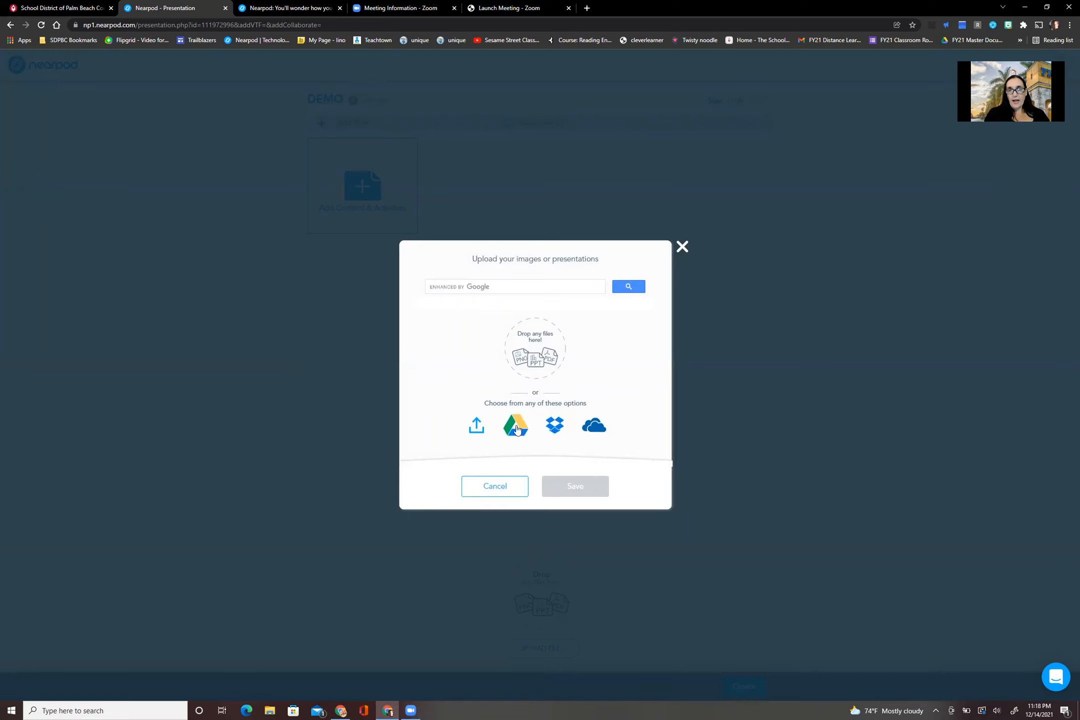
pyautogui.click(475, 427)
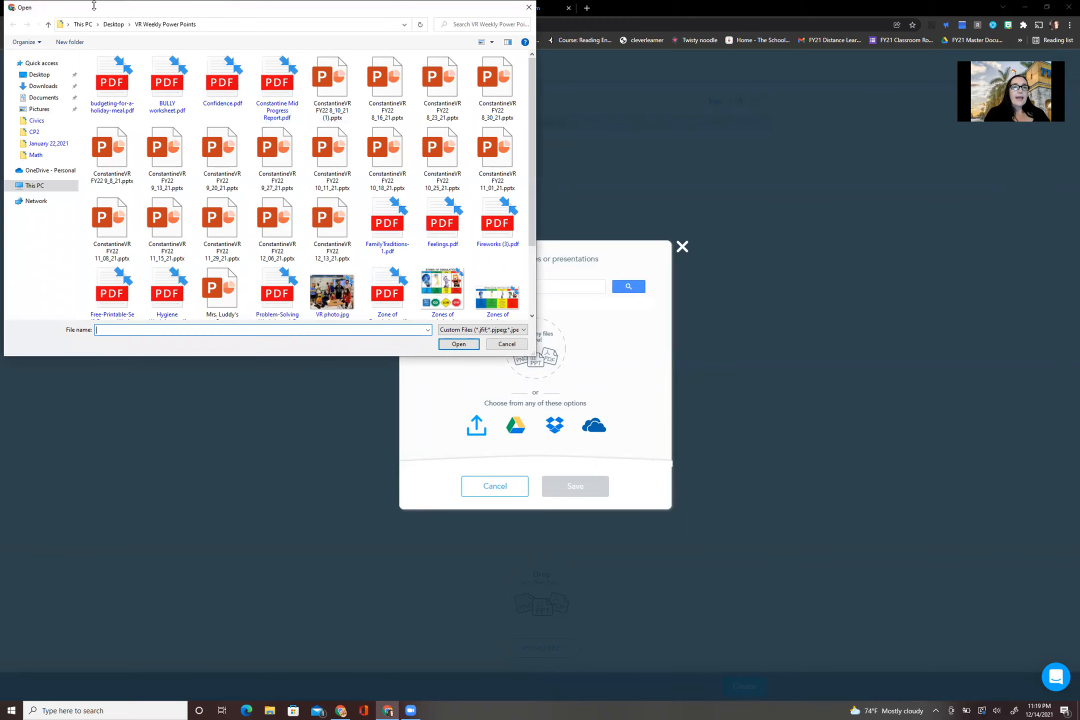
pyautogui.click(111, 25)
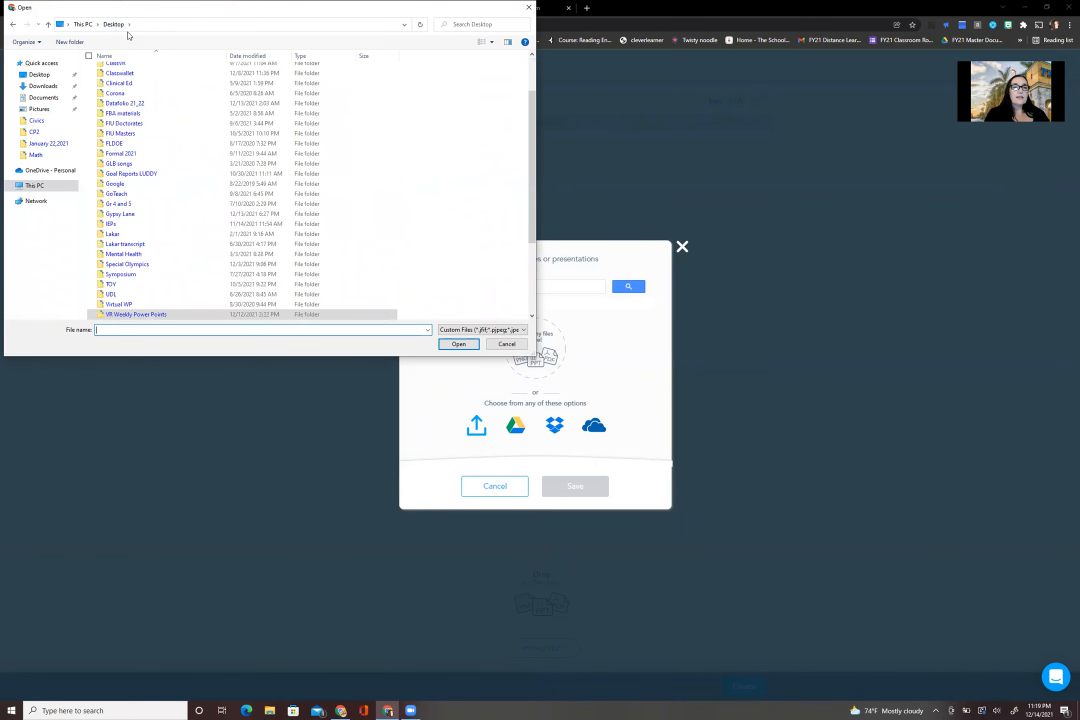
pyautogui.moveTo(532, 227); pyautogui.dragTo(551, 295)
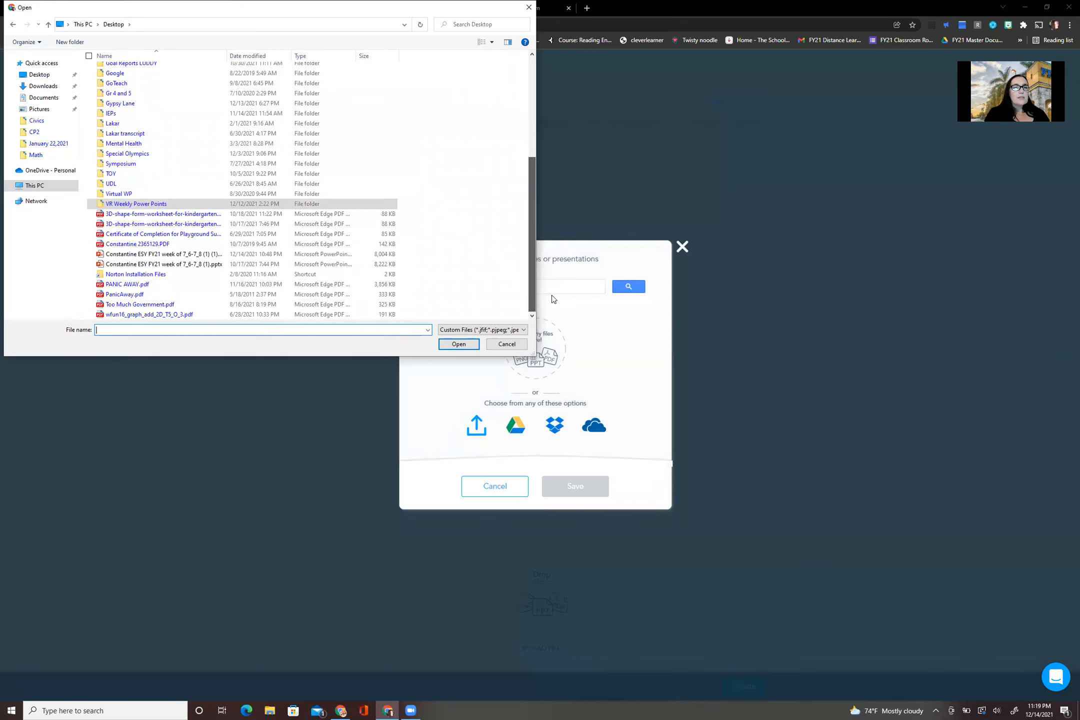
pyautogui.moveTo(552, 295); pyautogui.dragTo(552, 295)
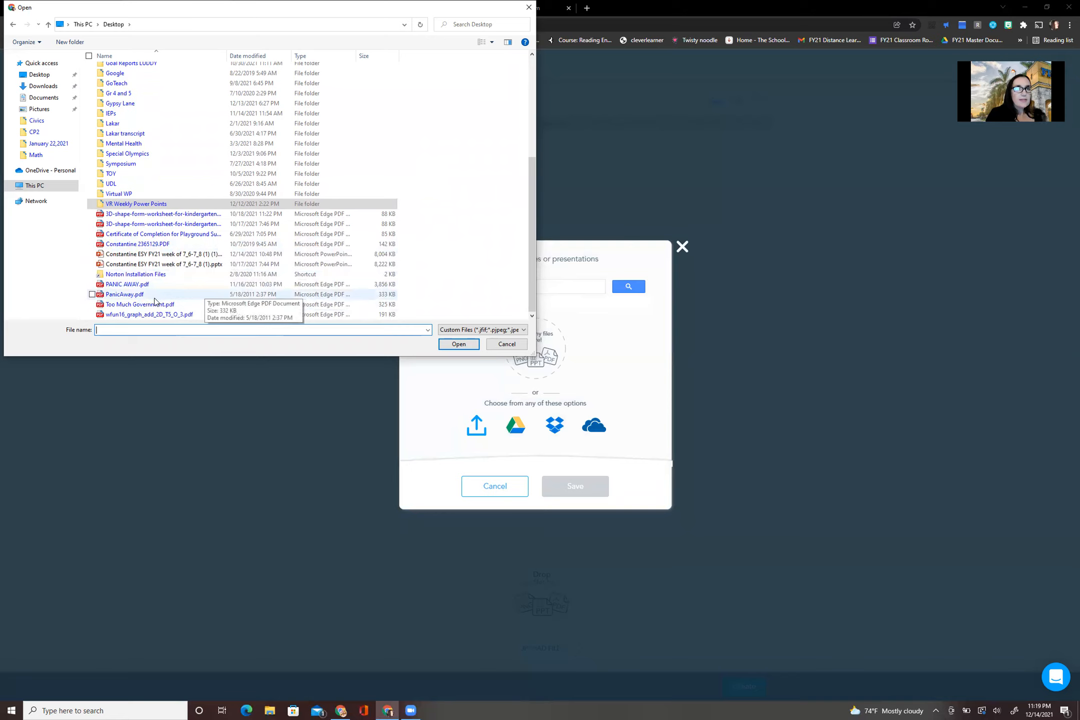
pyautogui.click(186, 264)
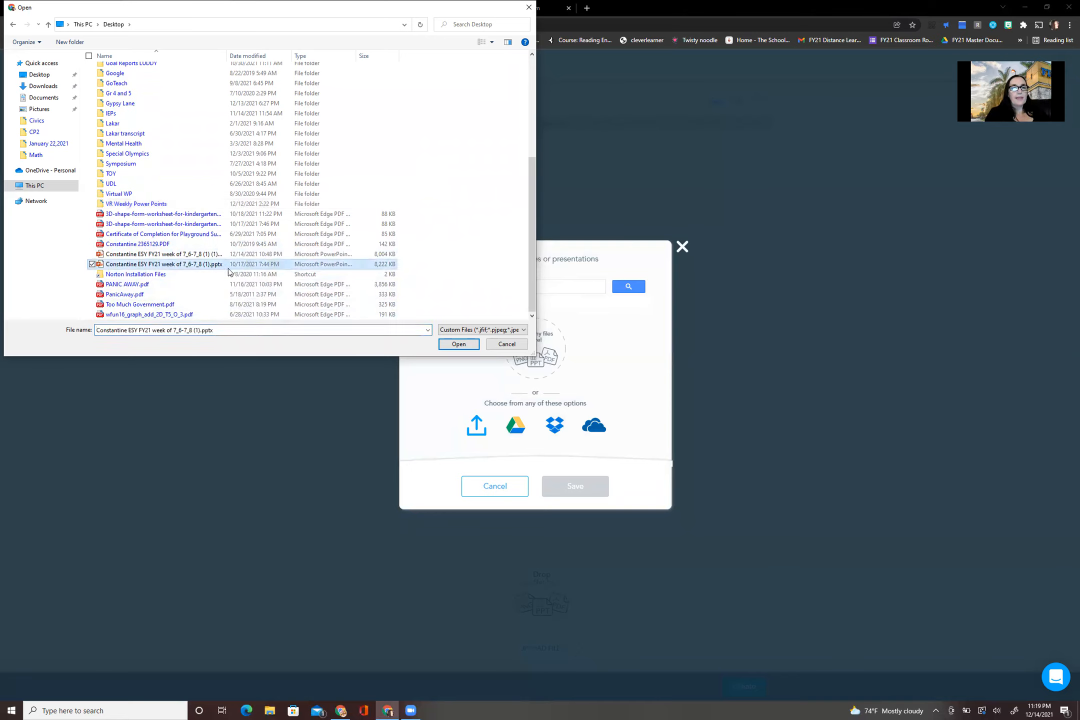
pyautogui.click(459, 344)
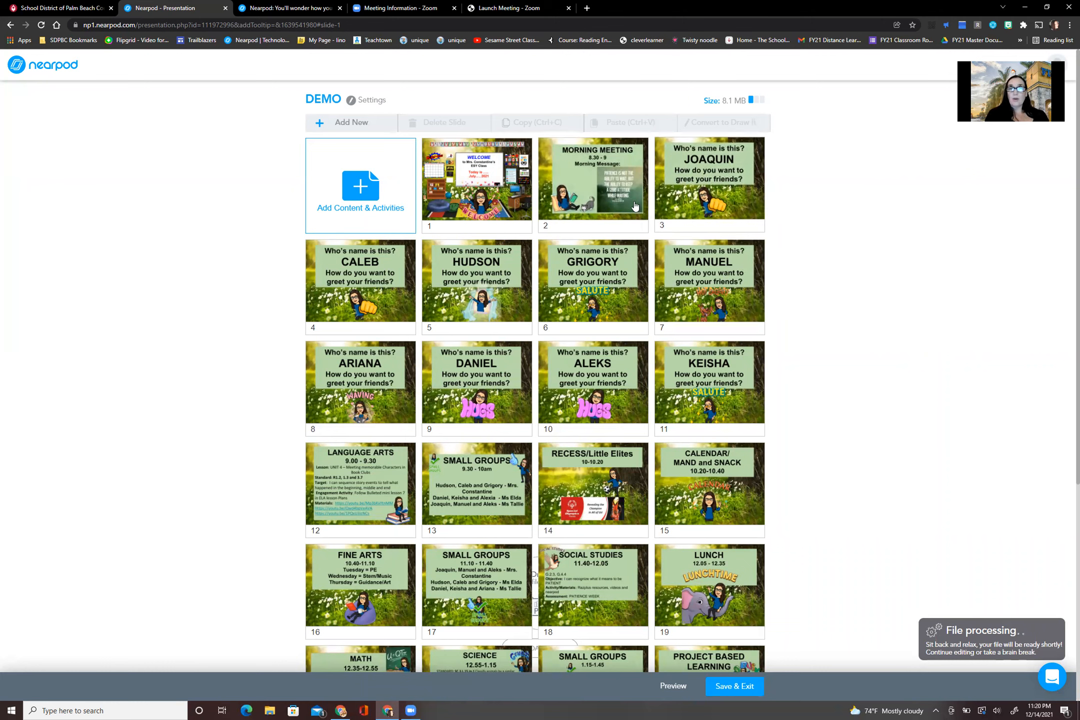
# Start adding a video to the lesson and search YouTube for "good morning for kids"
pyautogui.click(359, 187)
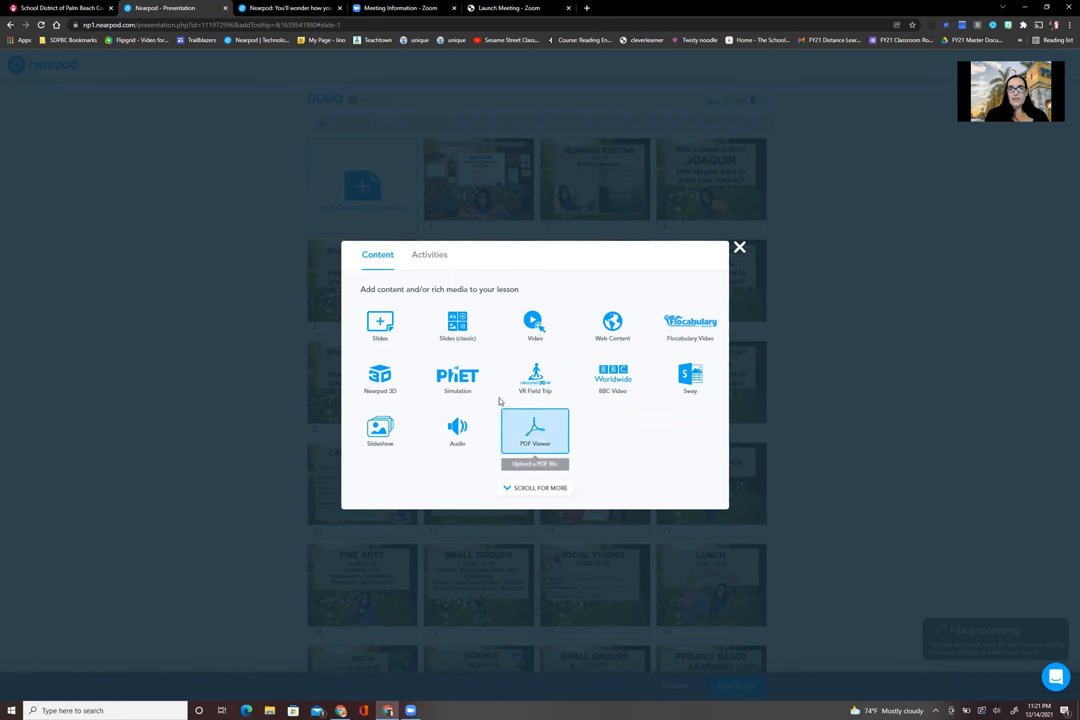
pyautogui.click(426, 256)
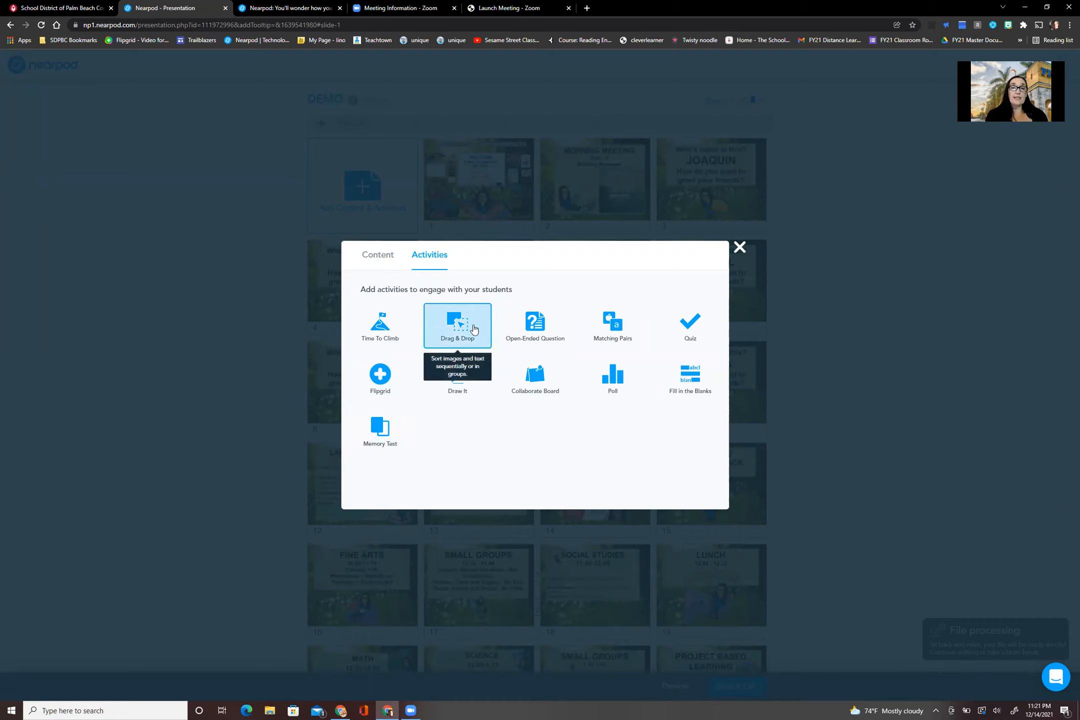
pyautogui.click(379, 256)
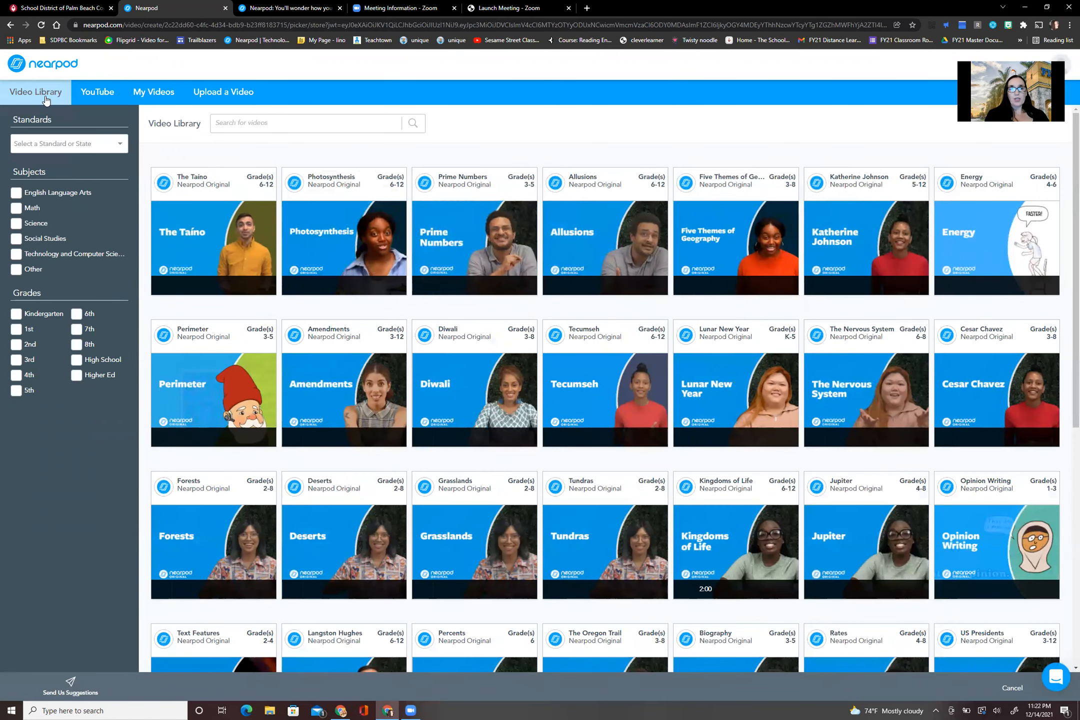
pyautogui.click(99, 95)
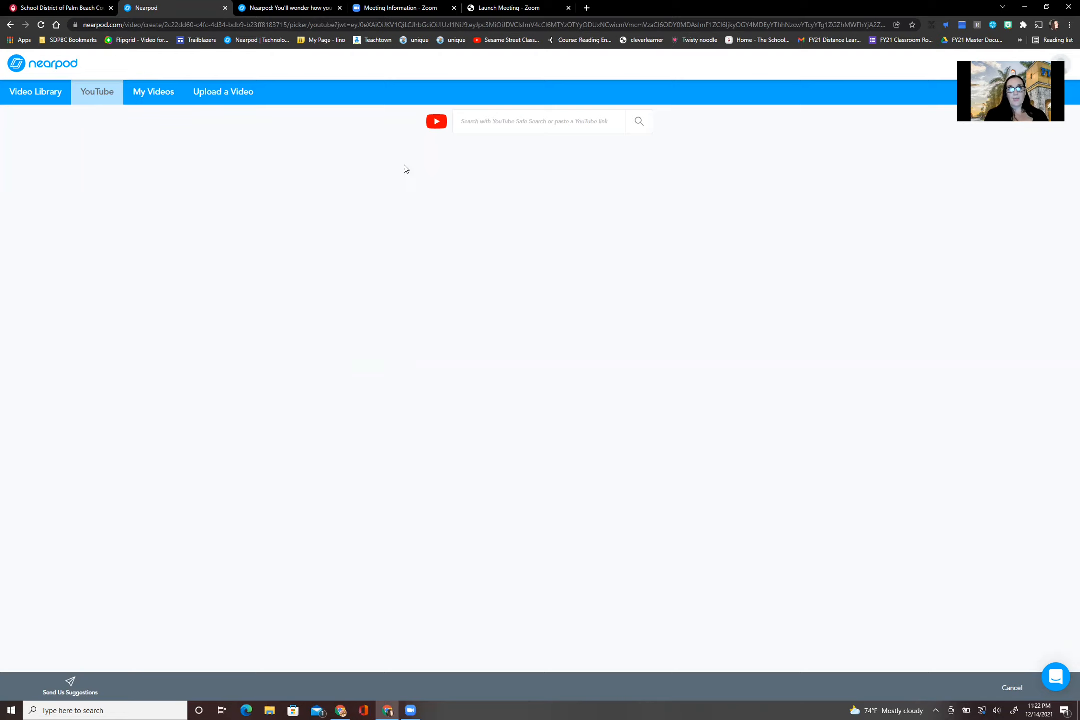
pyautogui.click(500, 122)
pyautogui.write('g')
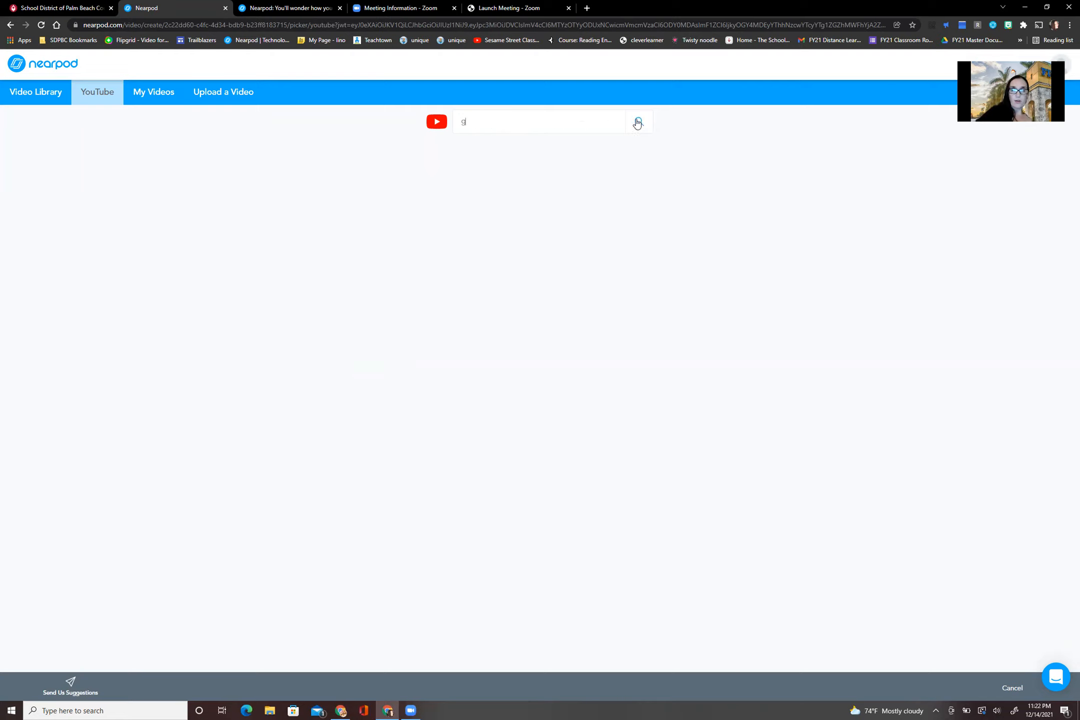
pyautogui.write('ood morning')
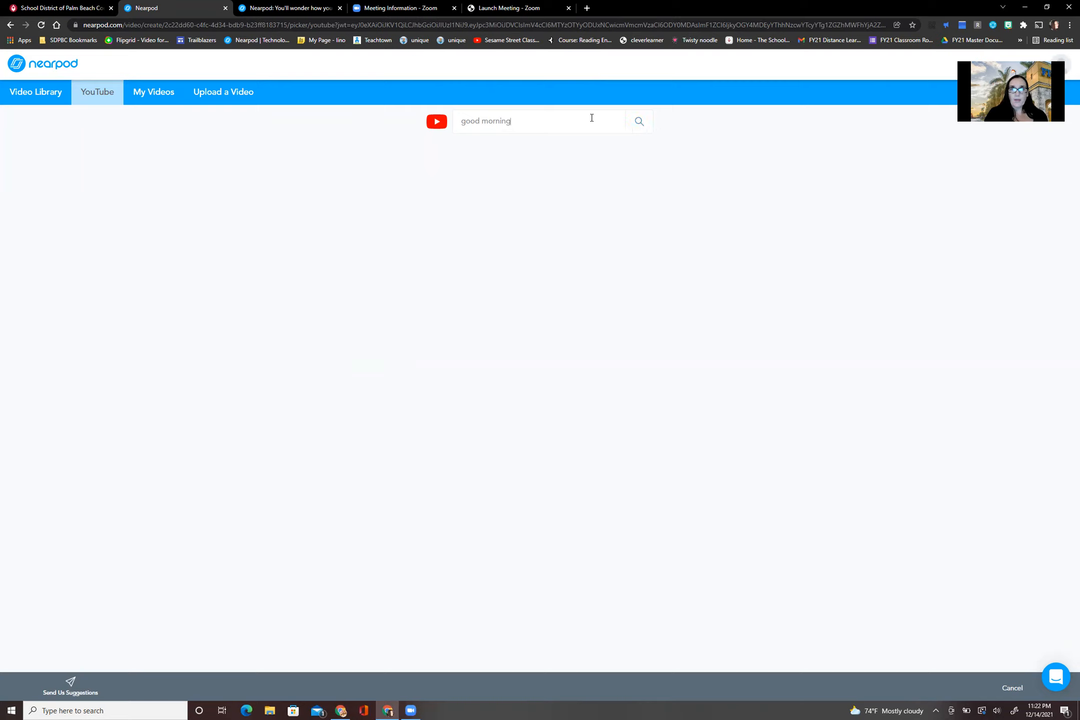
pyautogui.write('for kids')
pyautogui.click(637, 123)
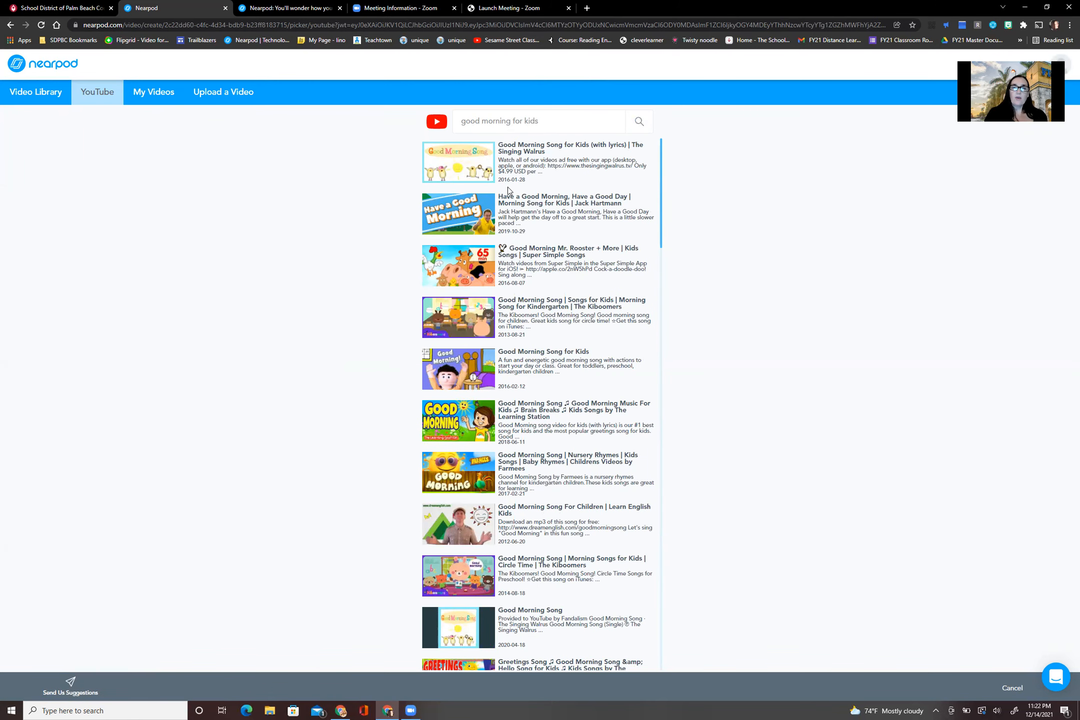
# Preview the "Good Morning Song for Kids (with lyrics)" video by The Singing Walrus and save it into the lesson
pyautogui.click(466, 161)
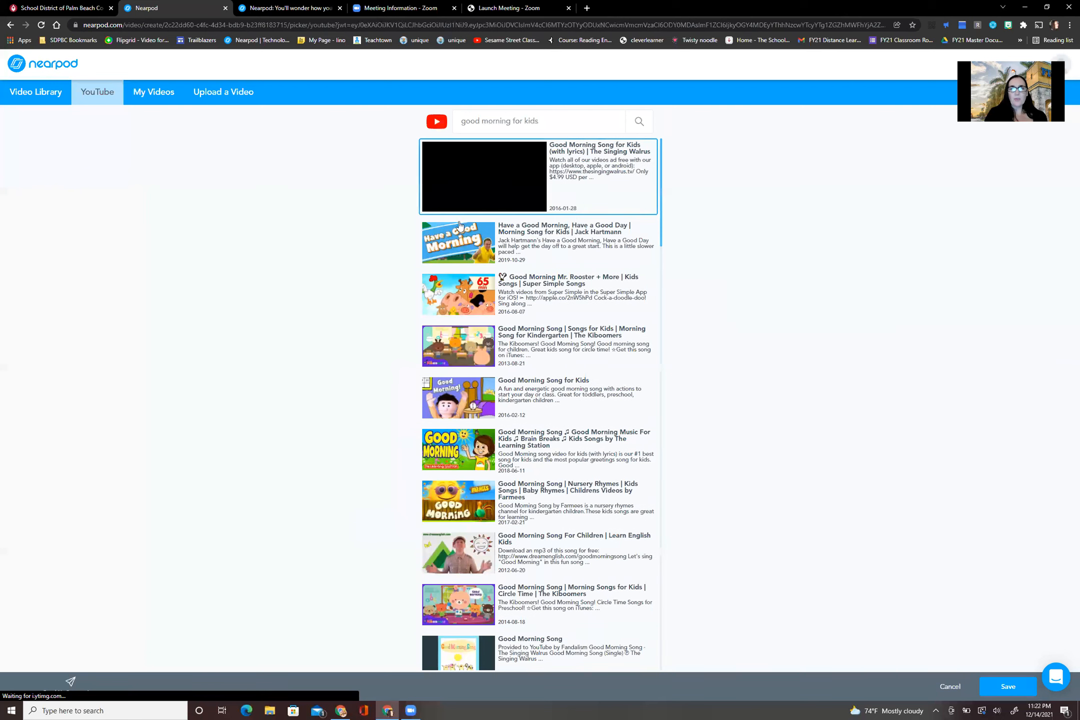
pyautogui.click(483, 179)
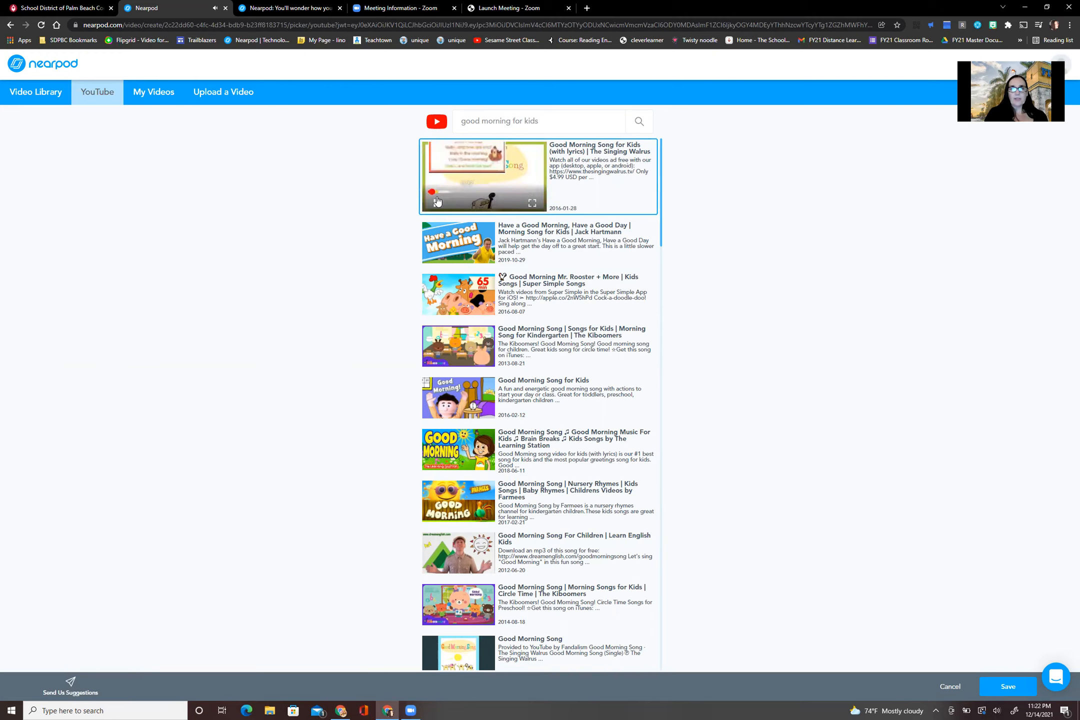
pyautogui.click(437, 203)
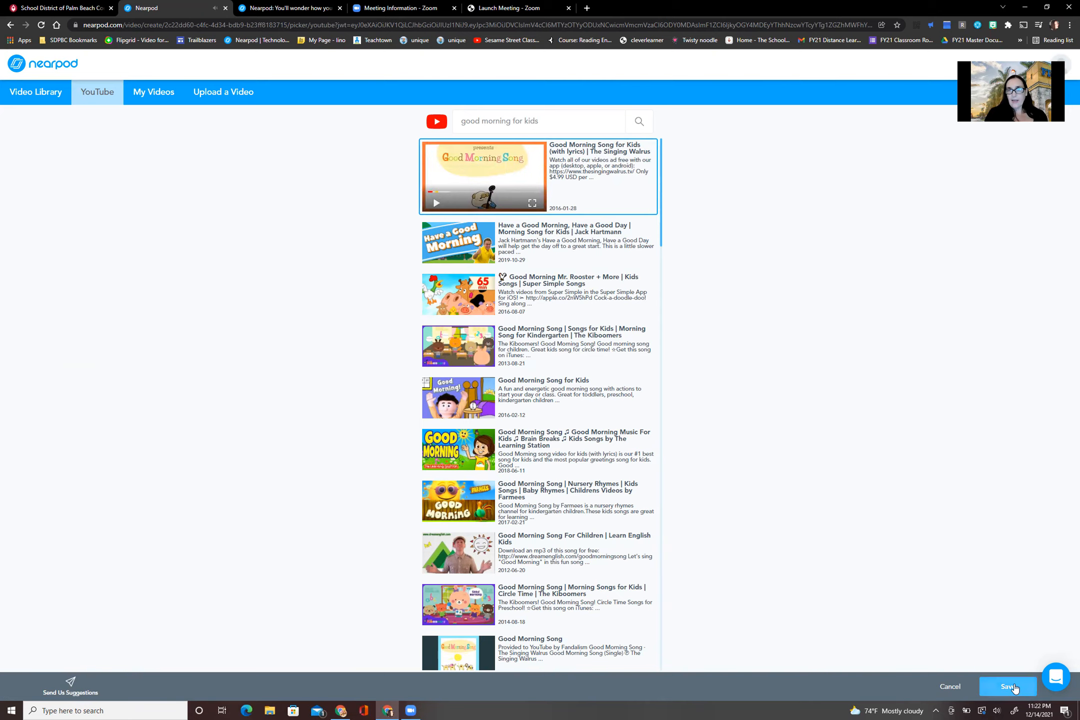
pyautogui.click(1014, 685)
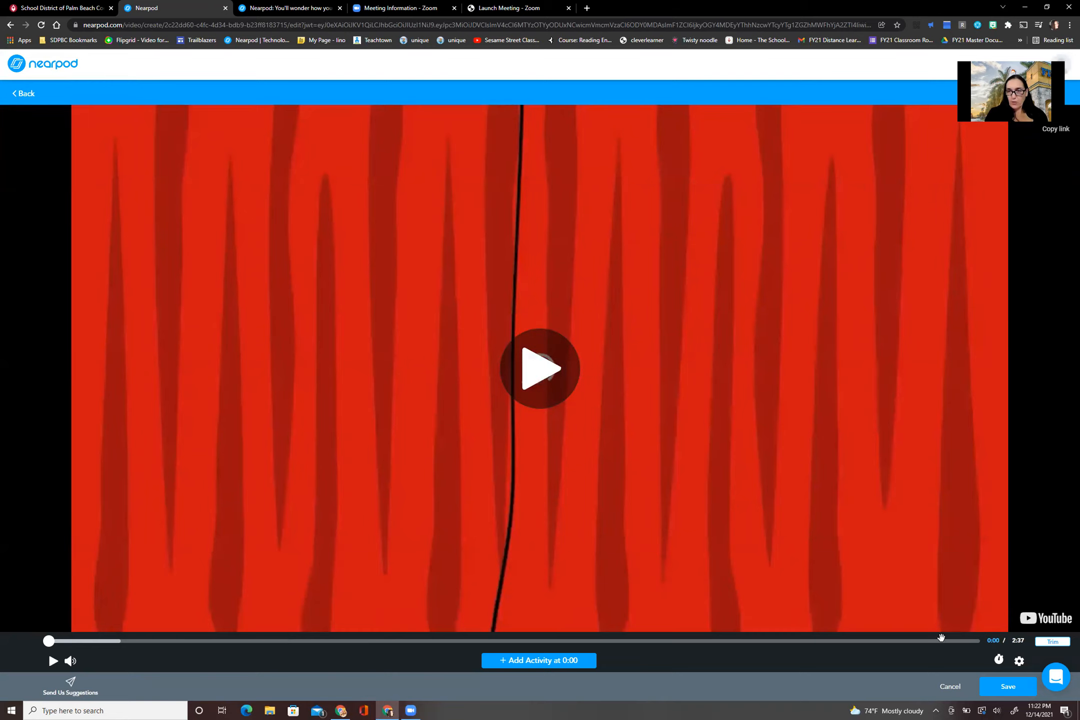
pyautogui.click(1008, 687)
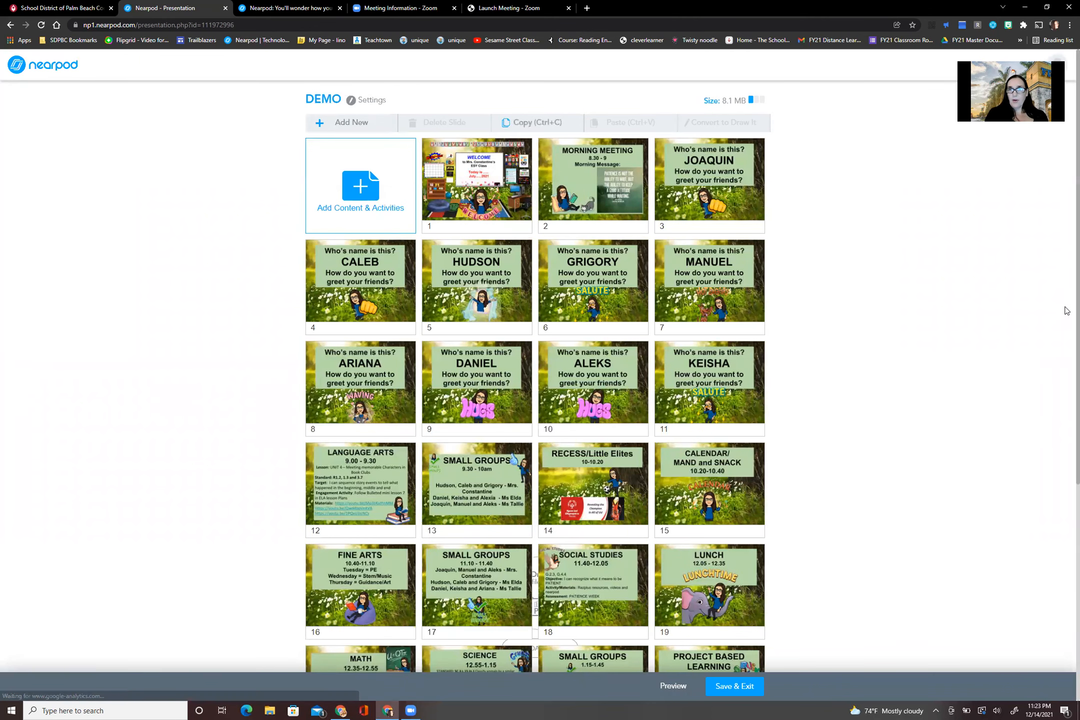
# Move the Good Morning Song video from the end of the lesson to slide 3, directly after the Morning Meeting slide
pyautogui.scroll(-5, 1065, 325)
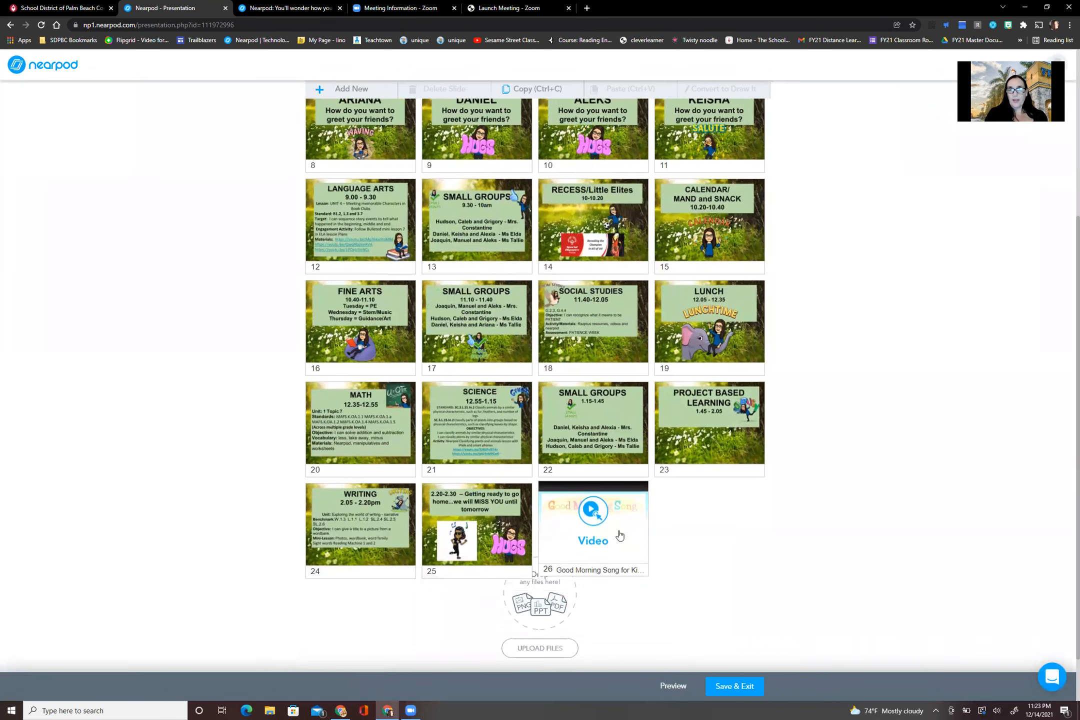
pyautogui.moveTo(606, 534); pyautogui.dragTo(589, 151)
pyautogui.scroll(5, 589, 150)
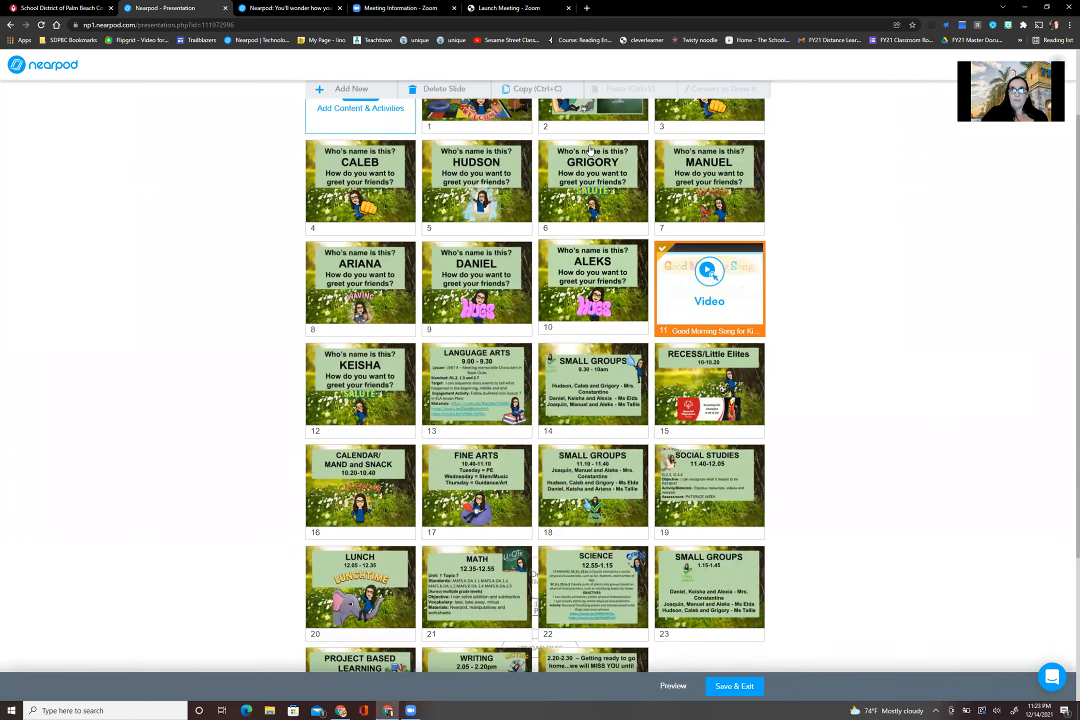
pyautogui.moveTo(699, 378); pyautogui.dragTo(700, 181)
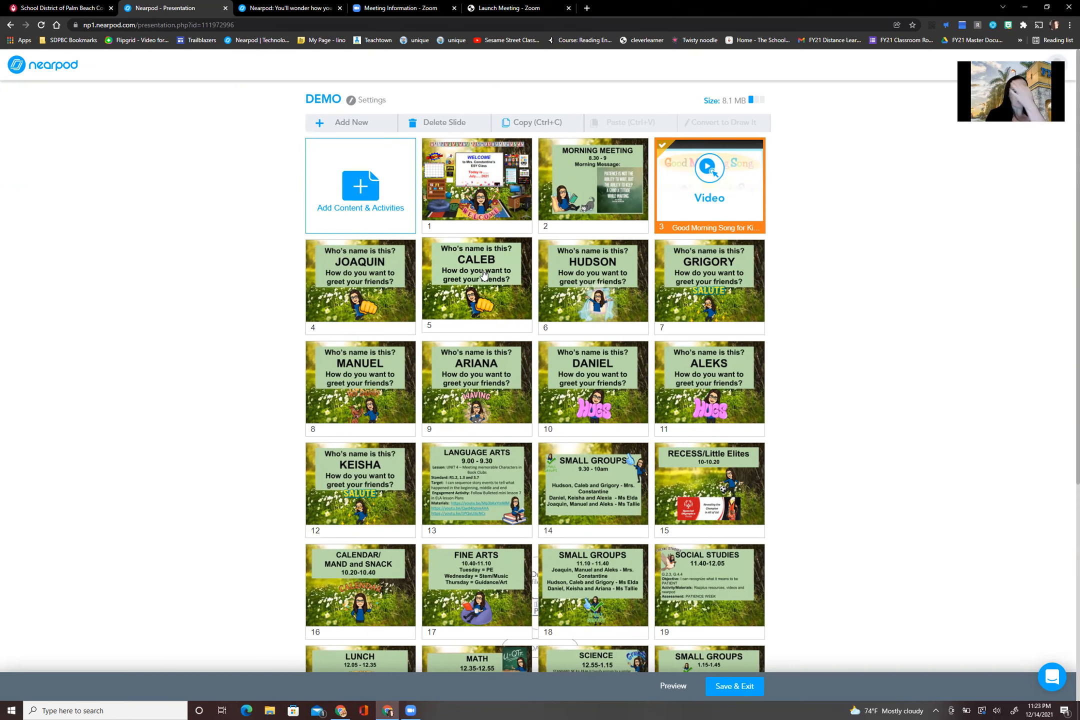
# Add a Draw It activity and move it to slide 5, directly after the first student greeting slide
pyautogui.click(361, 187)
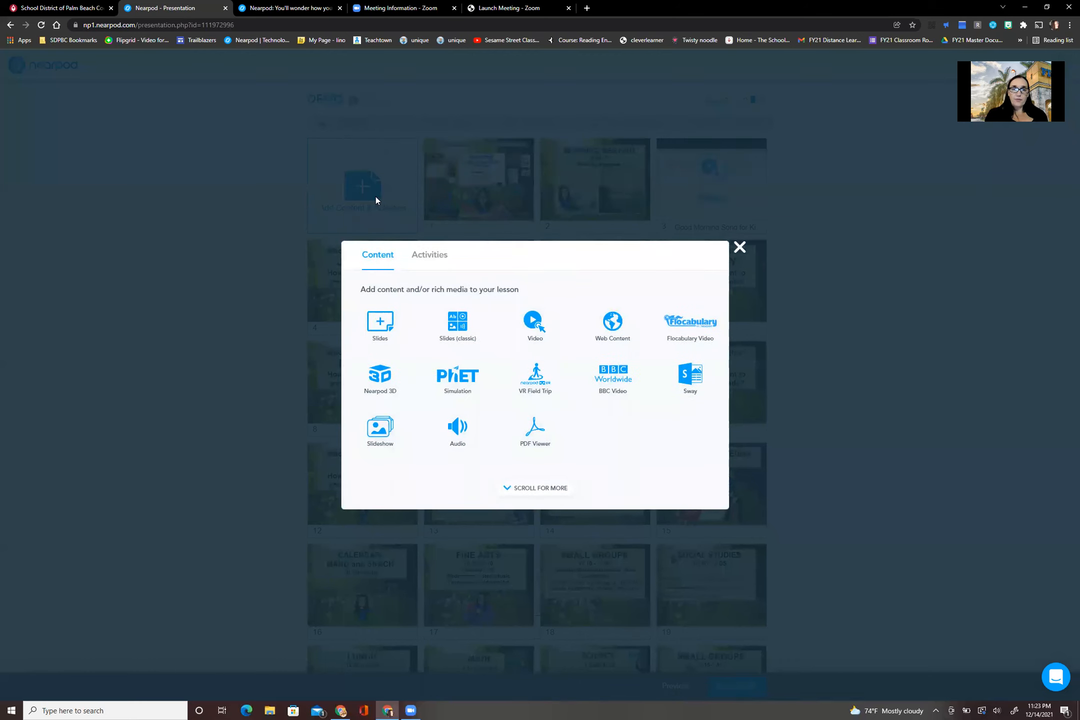
pyautogui.click(429, 256)
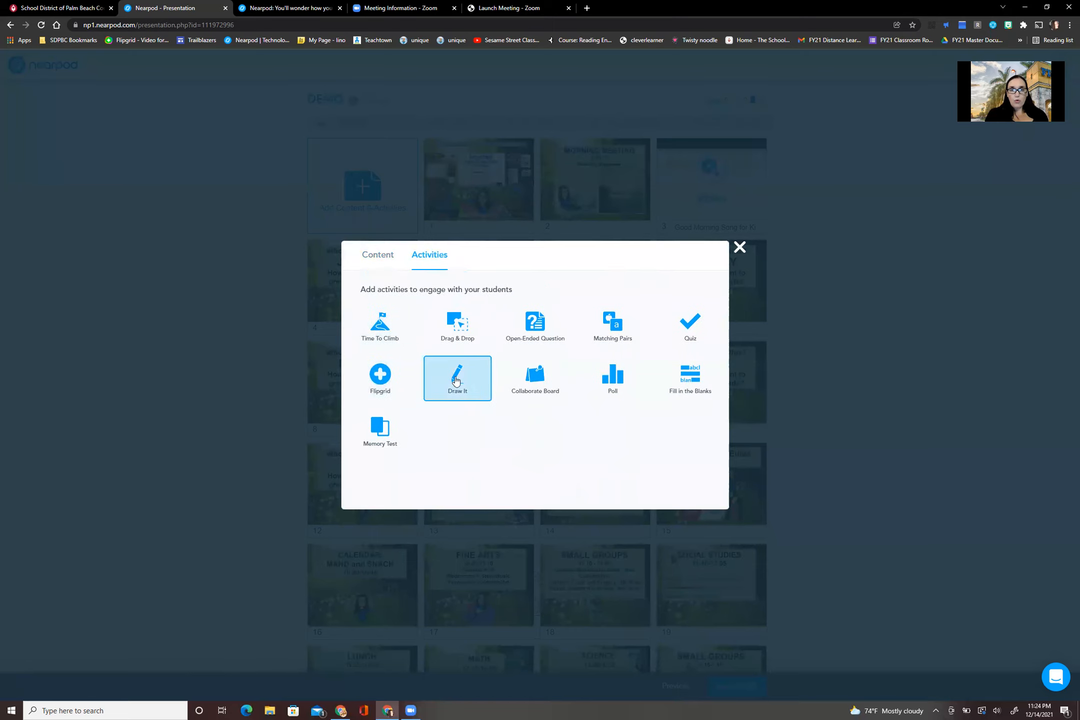
pyautogui.click(456, 381)
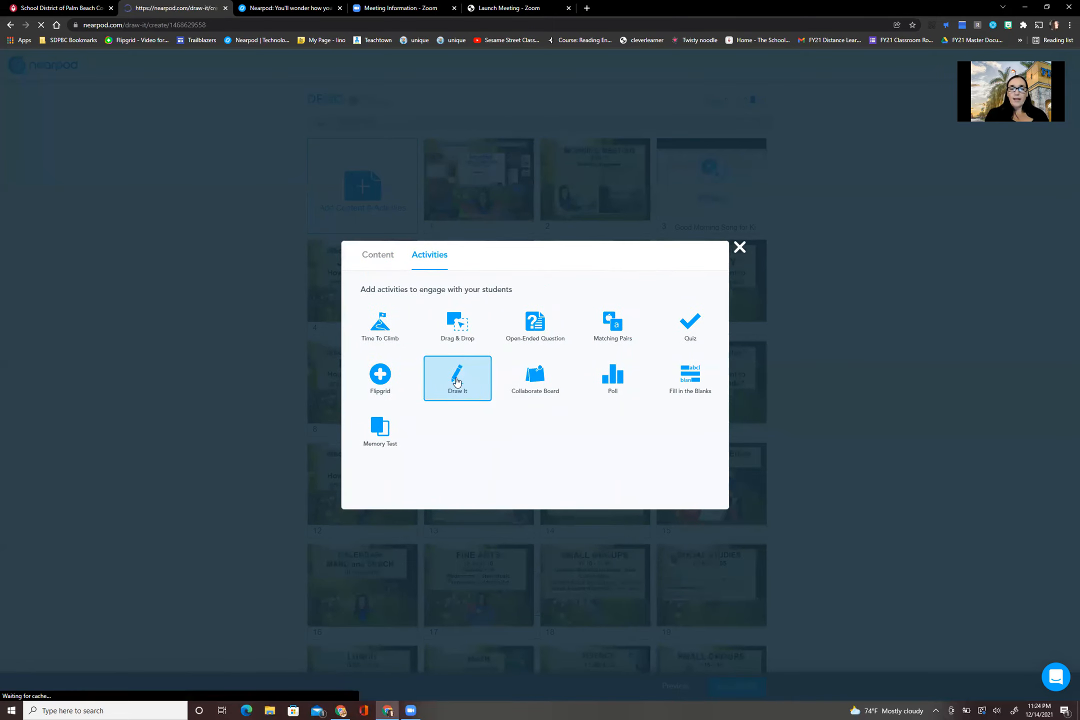
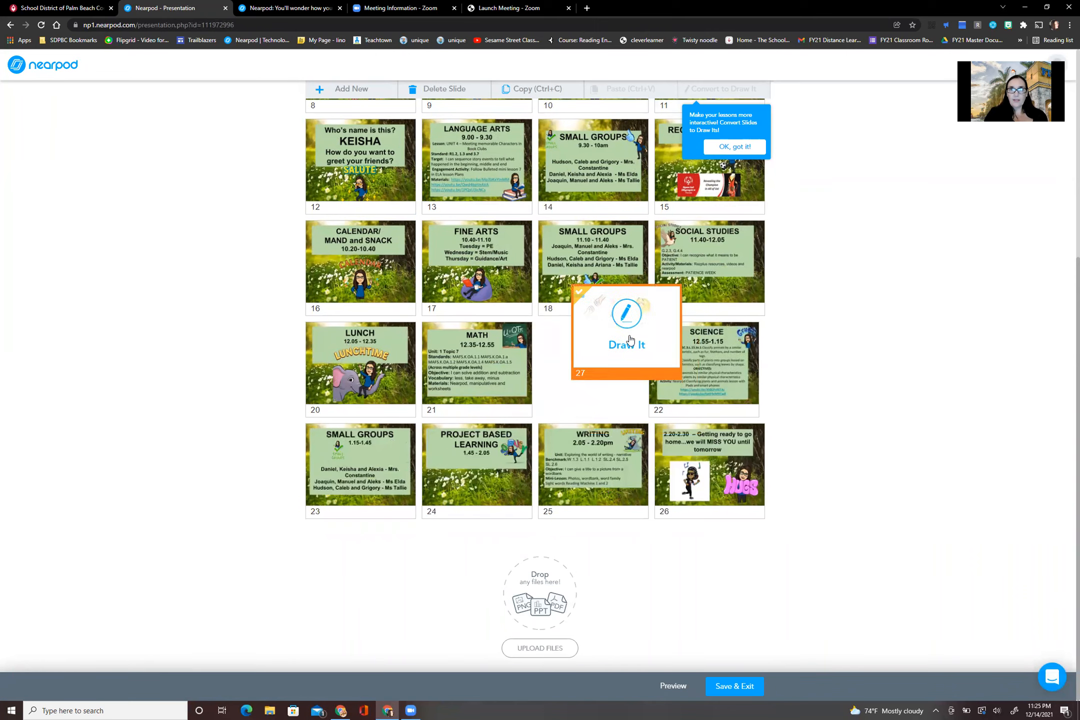
pyautogui.scroll(6, 449, 167)
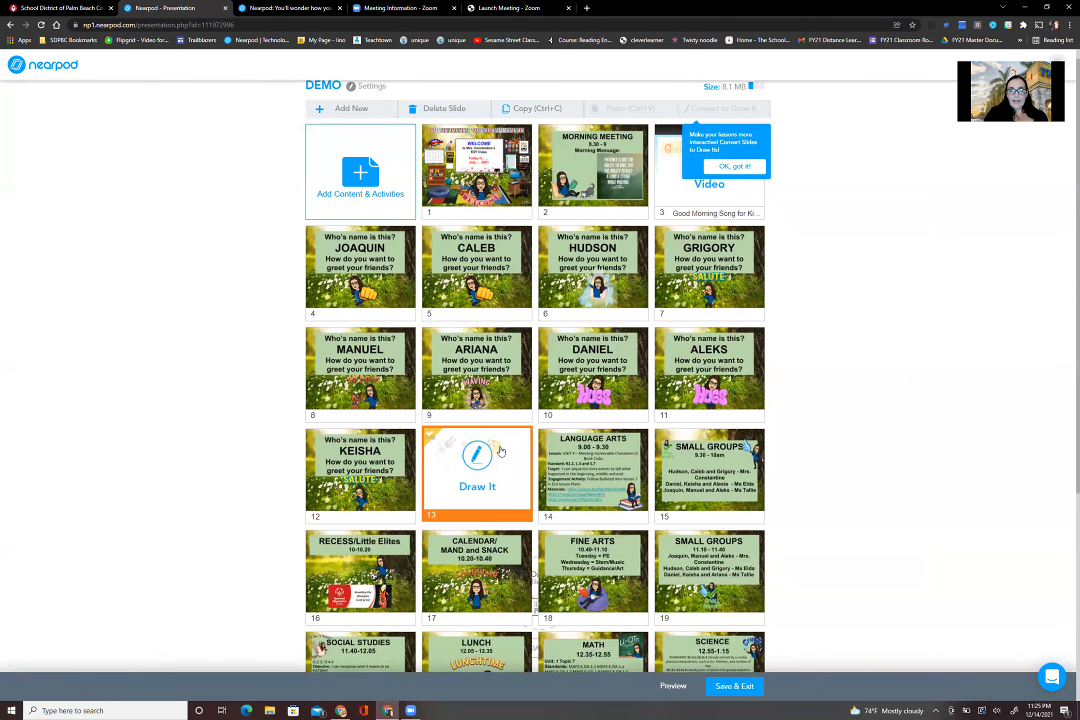
pyautogui.moveTo(501, 467)
pyautogui.mouseDown()
pyautogui.moveTo(475, 306)
pyautogui.moveTo(498, 266)
pyautogui.mouseUp()
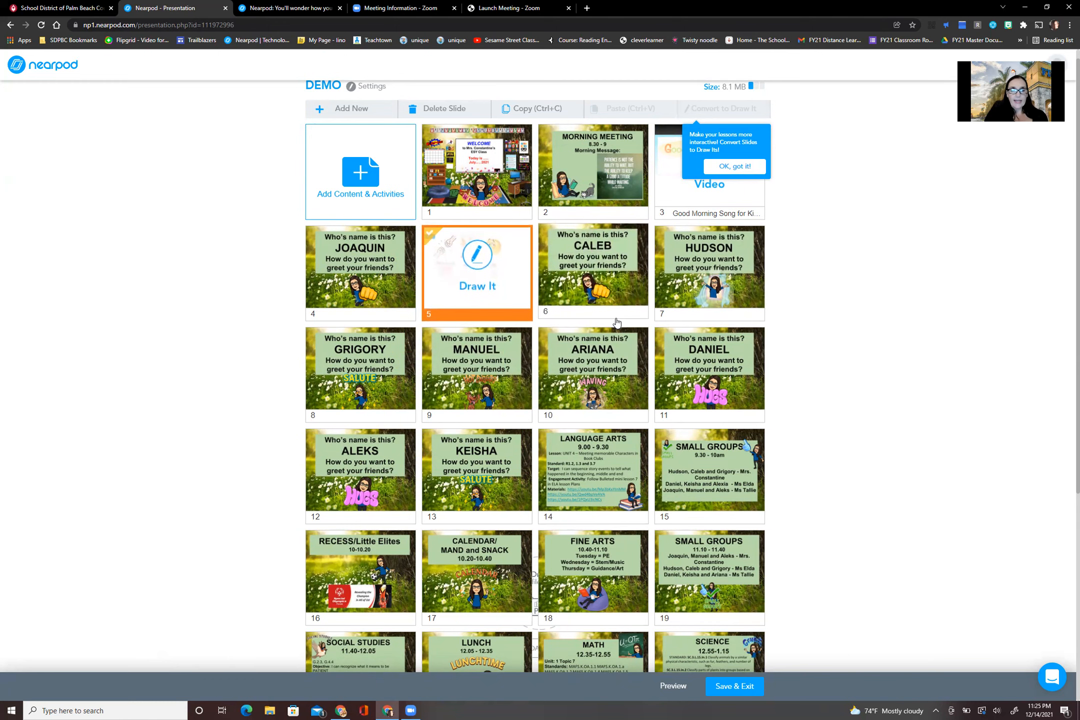
# Duplicate the Draw It slide twice, placing the copies at slides 7 and 9 after the second and third student greeting slides
pyautogui.hotkey('ctrl', 'c')
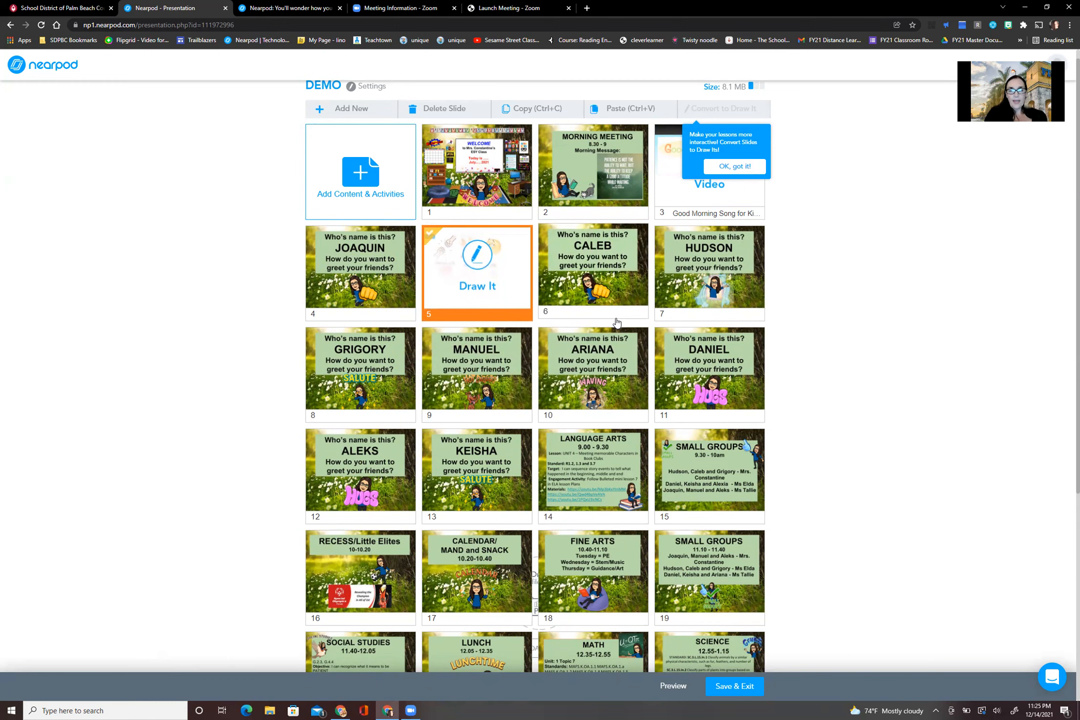
pyautogui.hotkey('ctrl', 'v')
pyautogui.moveTo(594, 277); pyautogui.dragTo(689, 278)
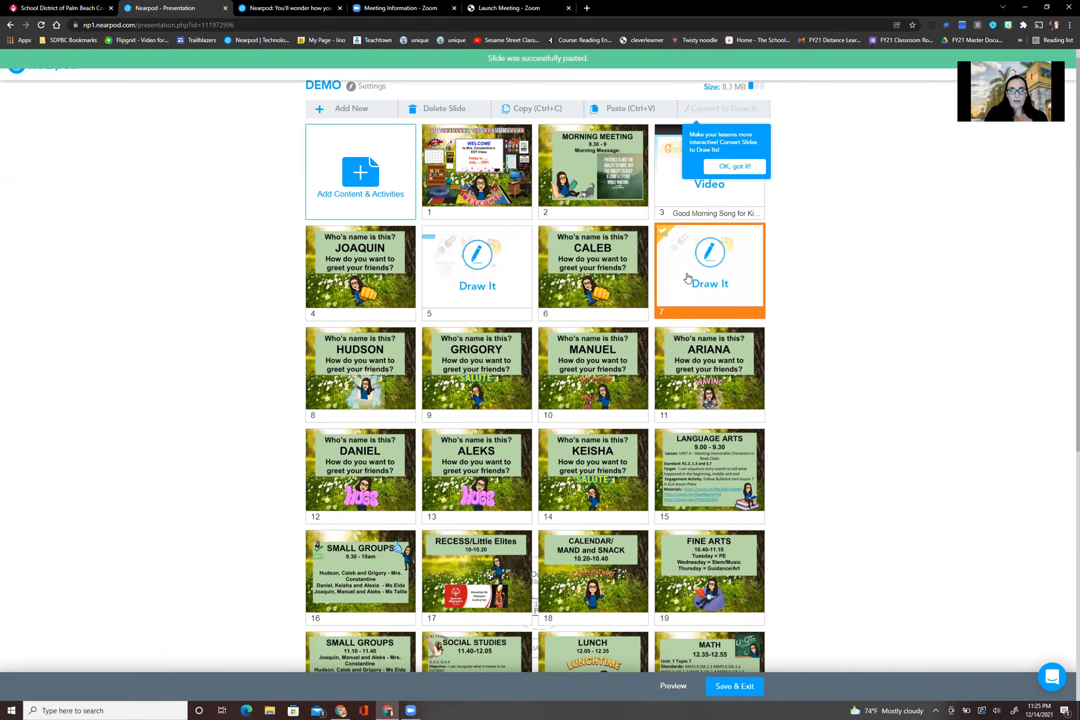
pyautogui.hotkey('ctrl', 'v')
pyautogui.moveTo(391, 356)
pyautogui.mouseDown()
pyautogui.moveTo(499, 366)
pyautogui.moveTo(480, 363)
pyautogui.mouseUp()
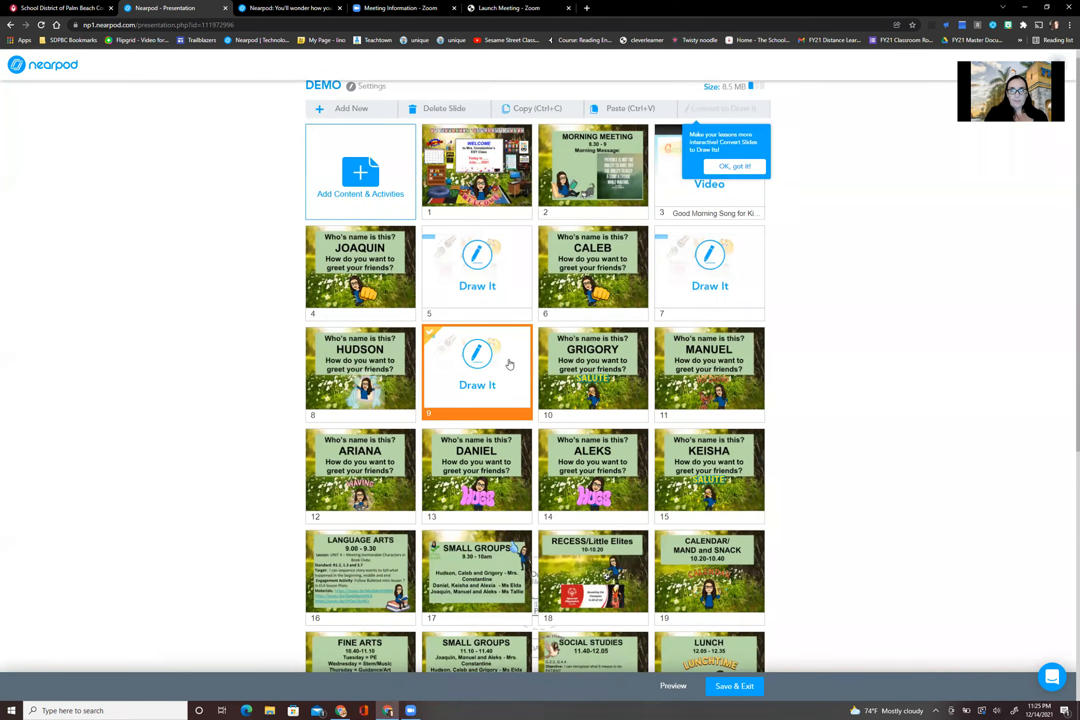
# Browse the Nearpod 3D content library through the Amazing Places & Things, Ancient Times, Environment and Human Body categories
pyautogui.scroll(-2, 697, 358)
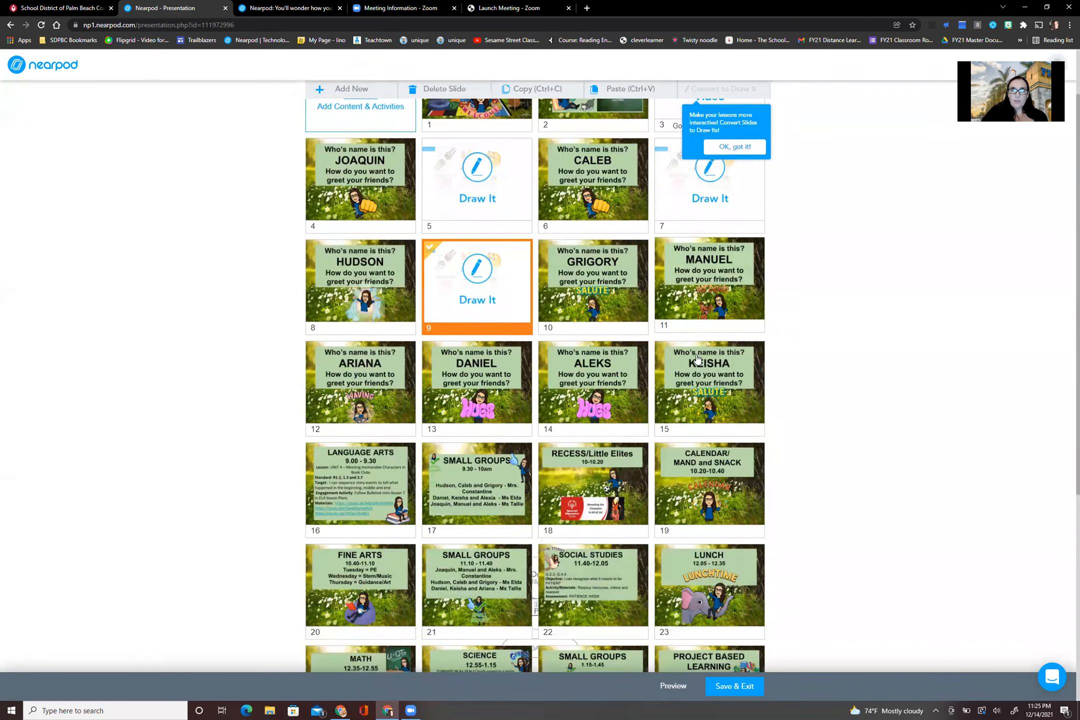
pyautogui.scroll(-2, 697, 358)
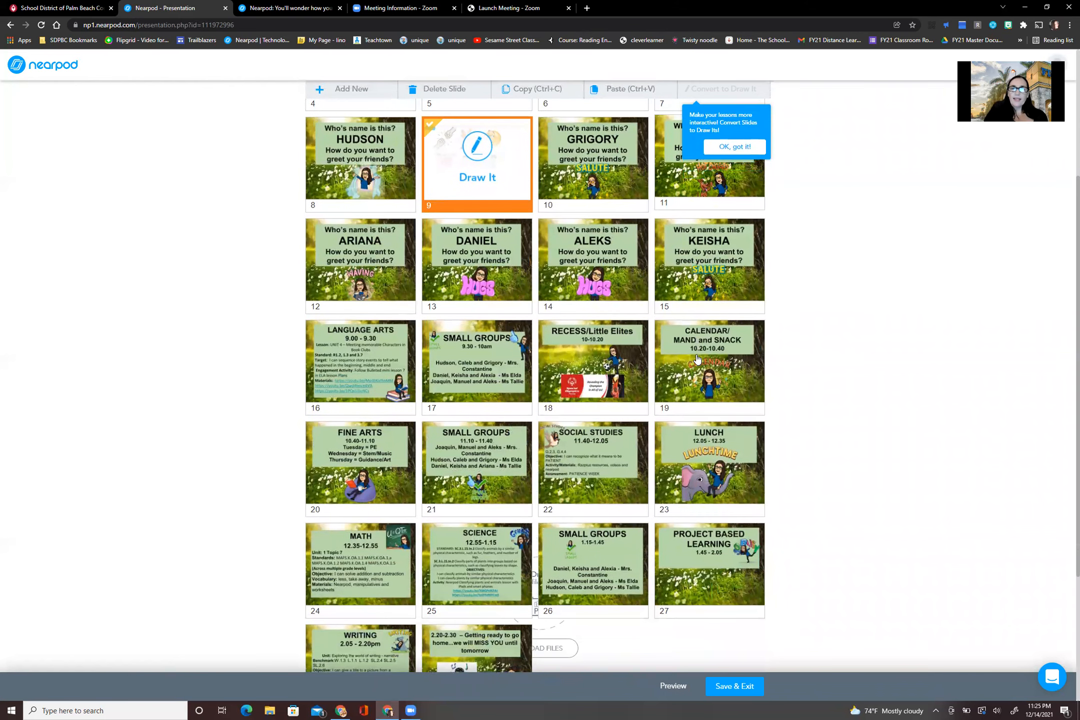
pyautogui.click(323, 89)
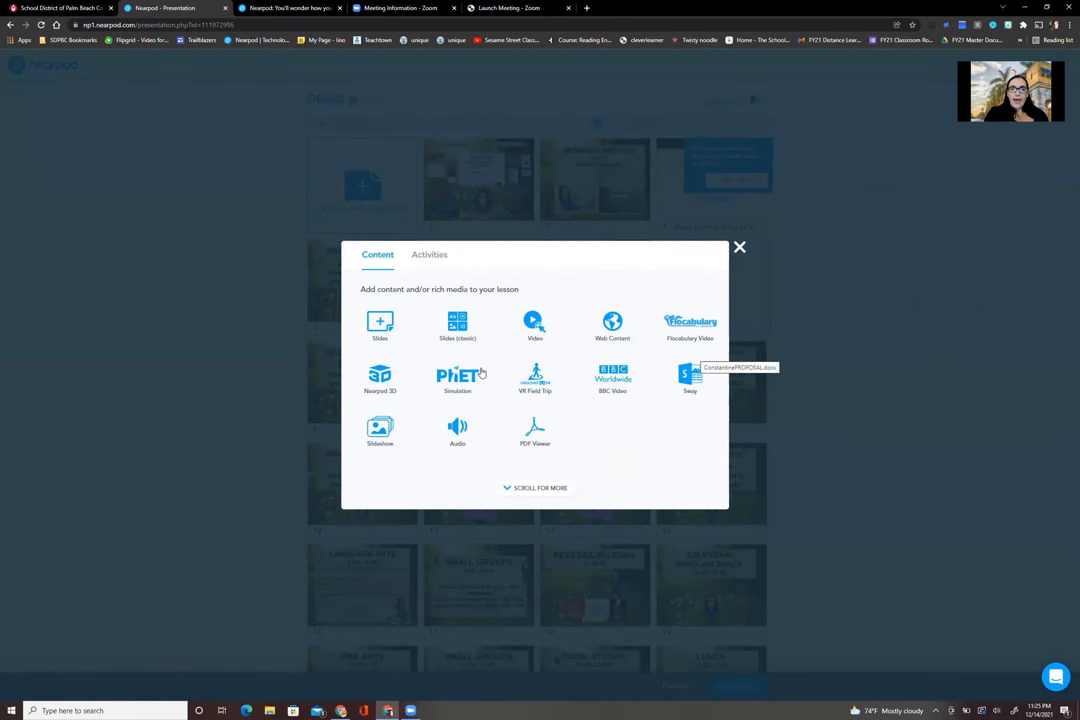
pyautogui.click(387, 380)
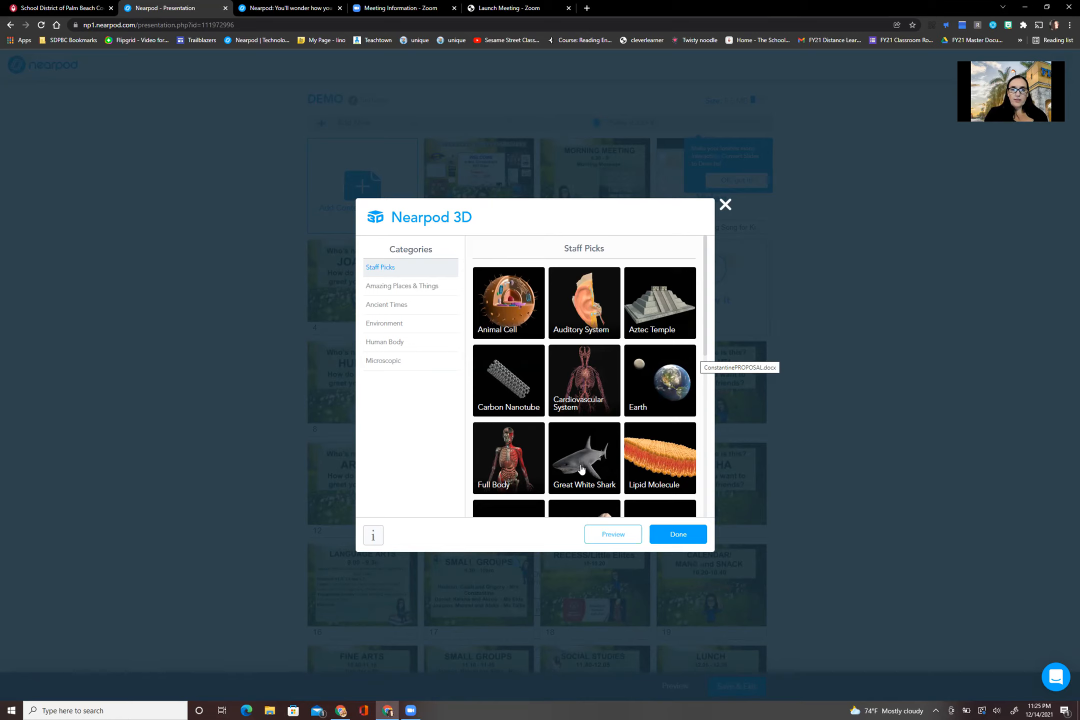
pyautogui.click(412, 294)
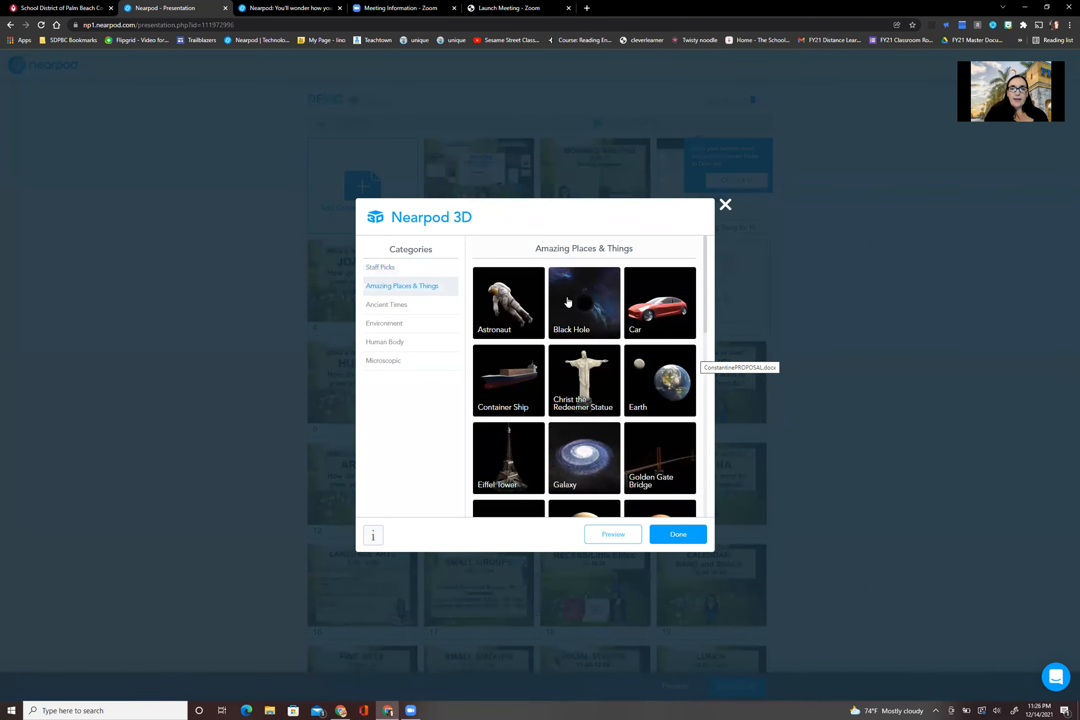
pyautogui.moveTo(707, 330); pyautogui.dragTo(706, 389)
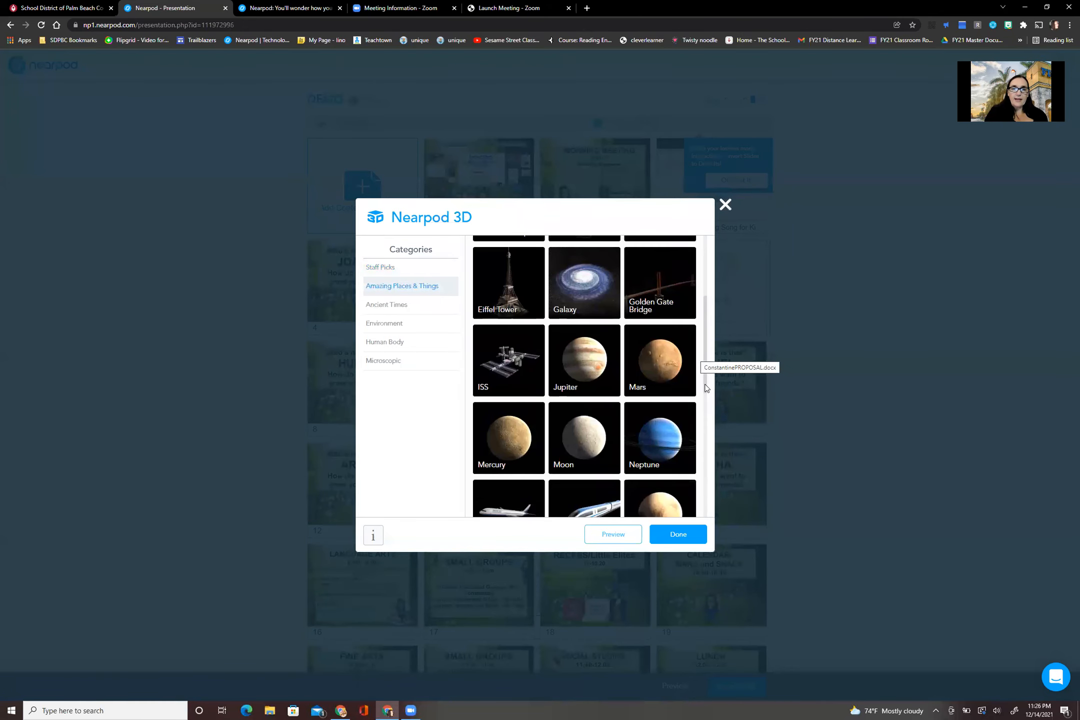
pyautogui.click(383, 305)
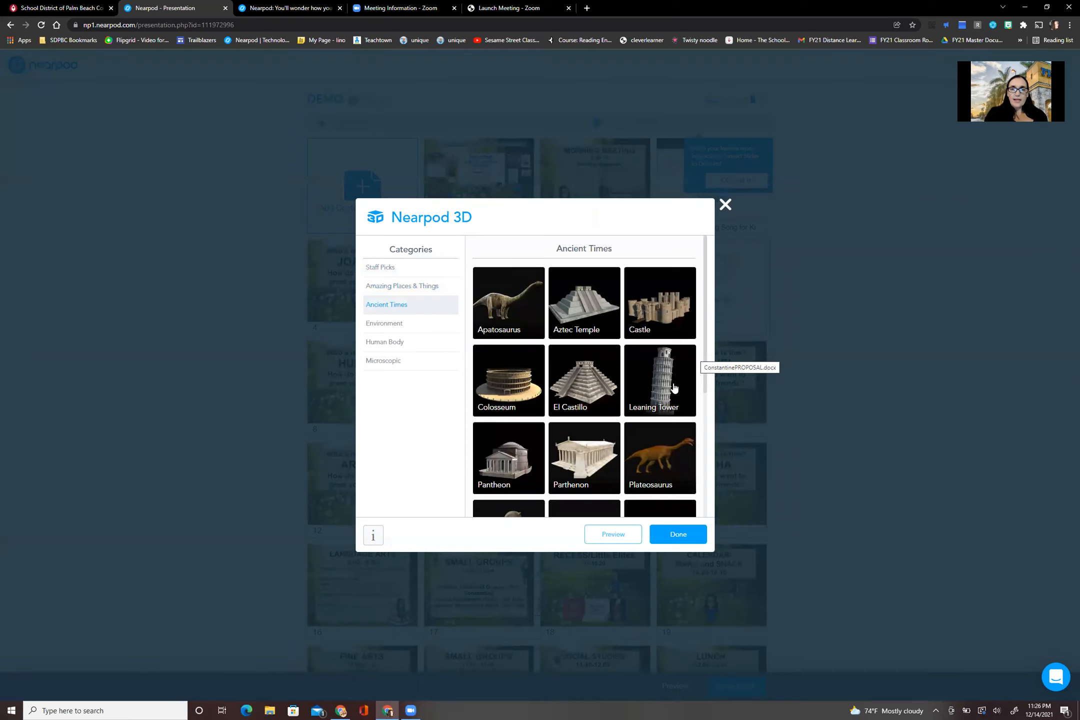
pyautogui.click(385, 324)
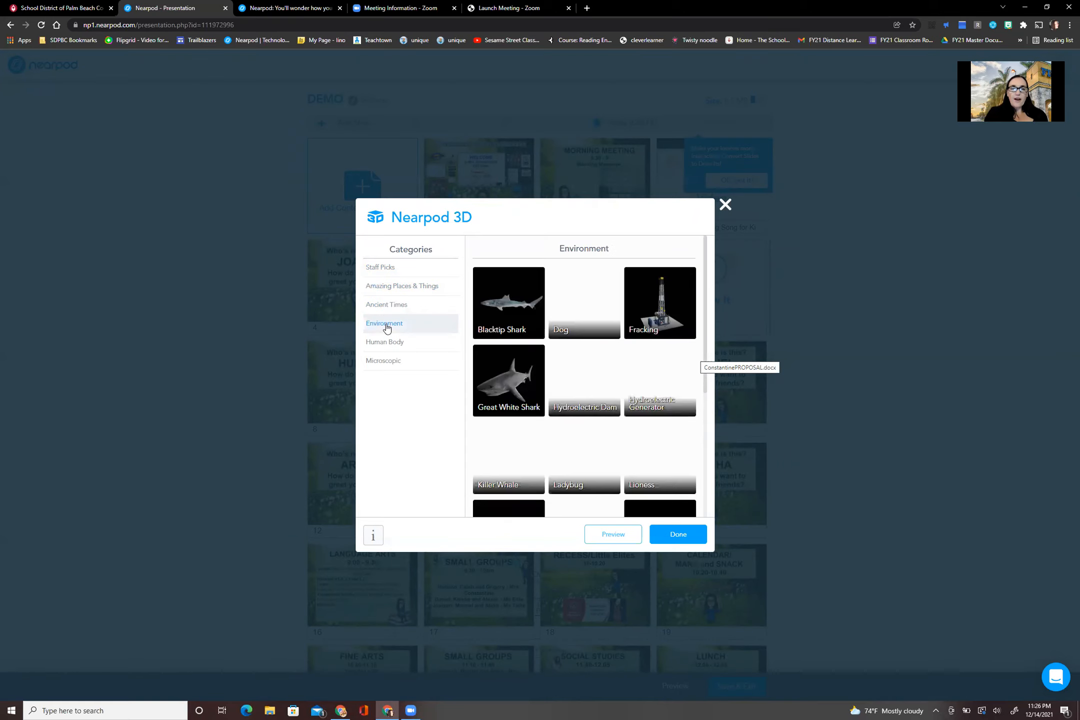
pyautogui.click(389, 344)
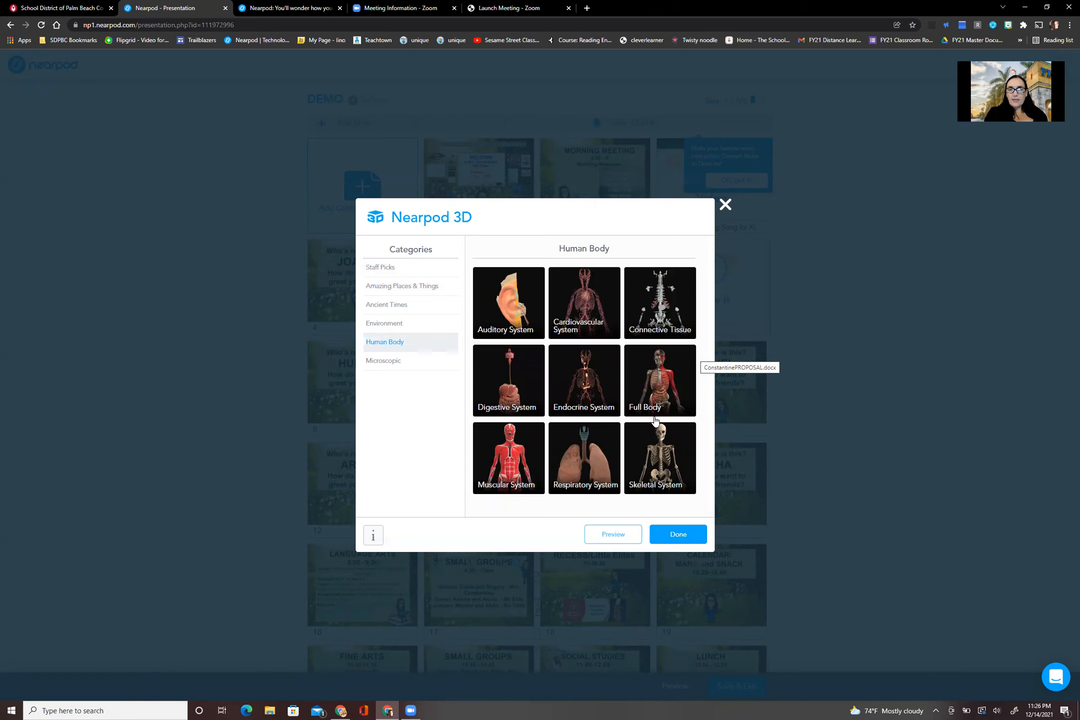
pyautogui.click(391, 291)
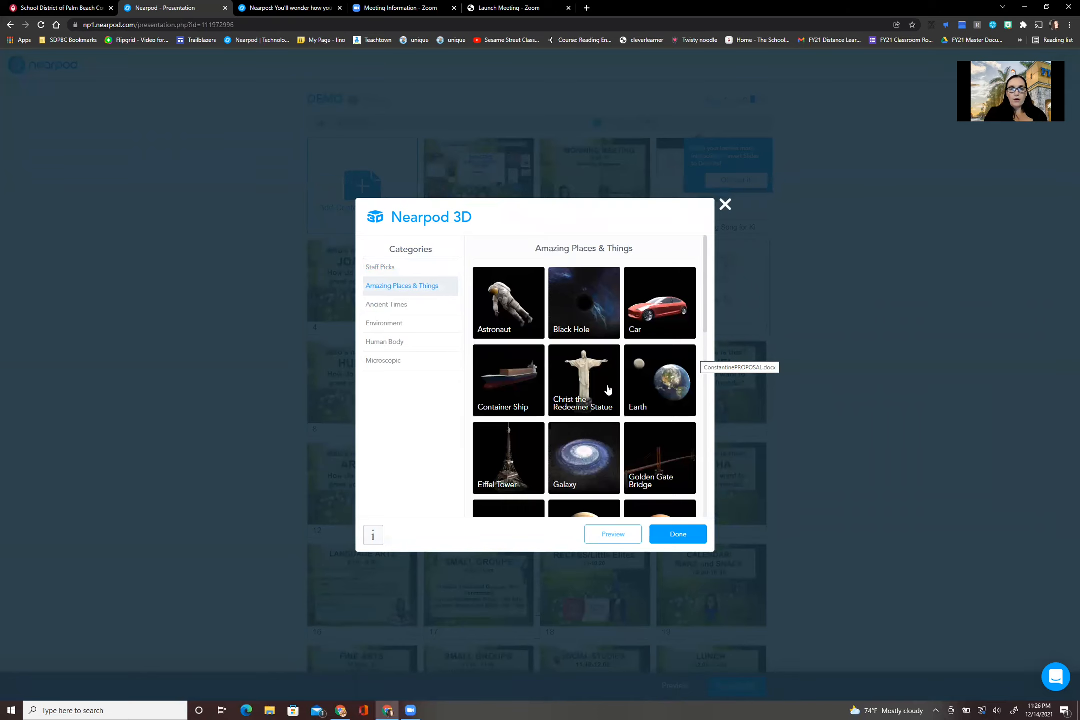
# Add the Great White Shark 3D model from the Staff Picks category to the lesson
pyautogui.click(390, 272)
pyautogui.click(582, 452)
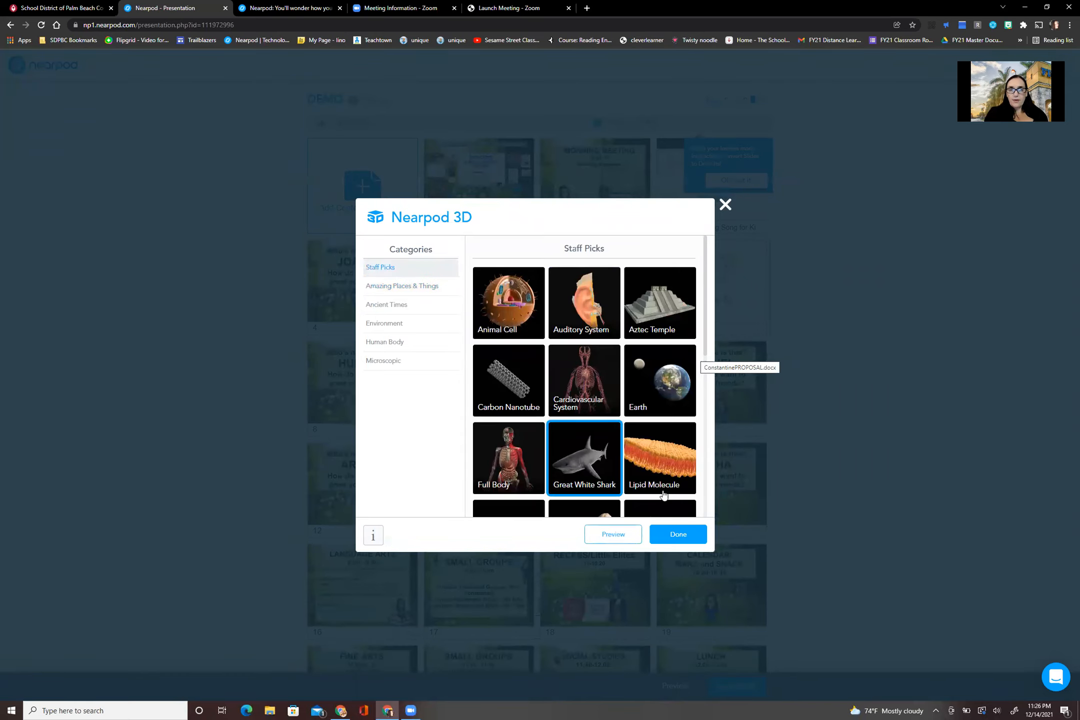
pyautogui.click(687, 534)
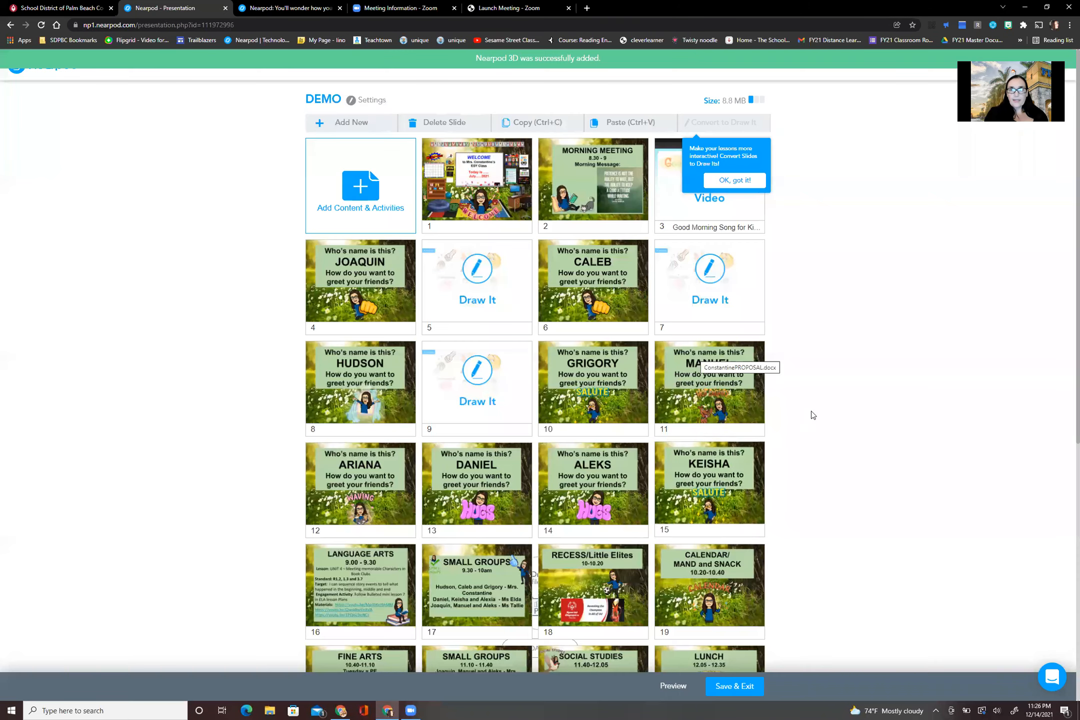
# Move the Great White Shark 3D slide from the end of the lesson to slide 17, directly after the Language Arts slide
pyautogui.scroll(-6, 813, 415)
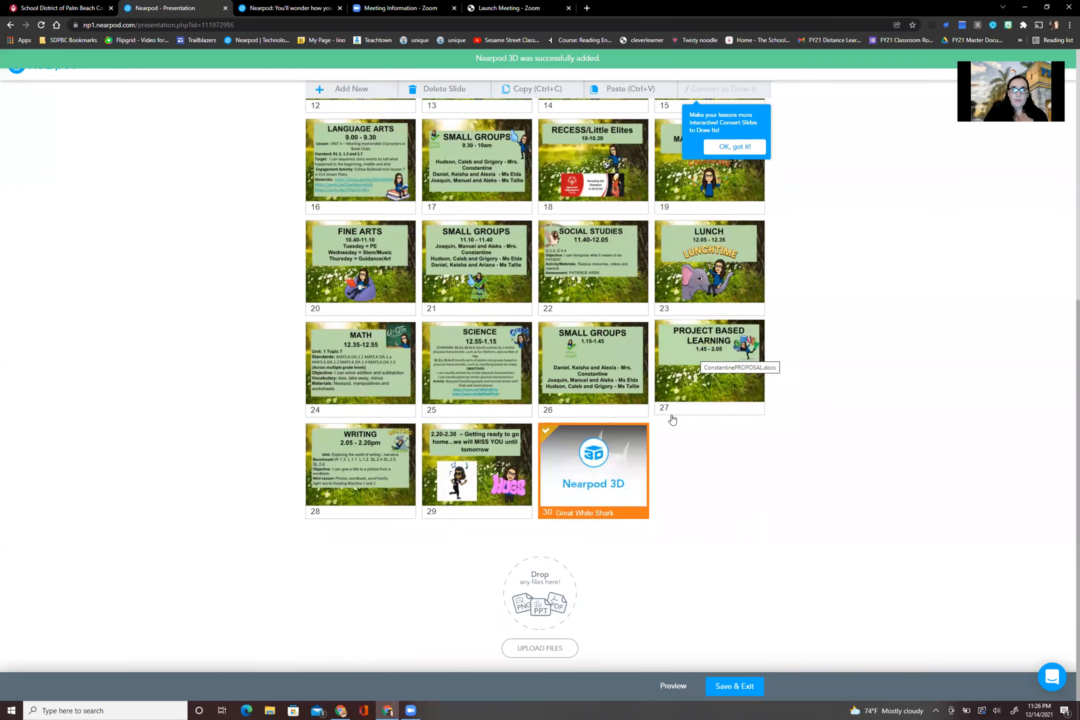
pyautogui.moveTo(578, 472); pyautogui.dragTo(536, 186)
pyautogui.scroll(5, 535, 184)
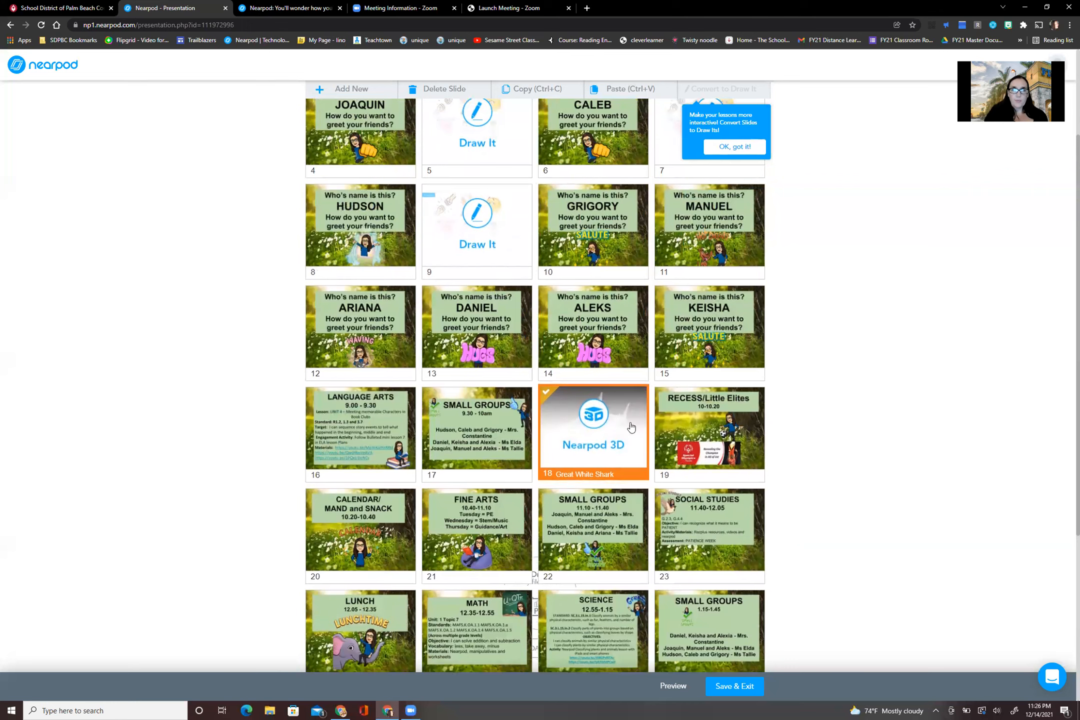
pyautogui.moveTo(600, 424); pyautogui.dragTo(489, 434)
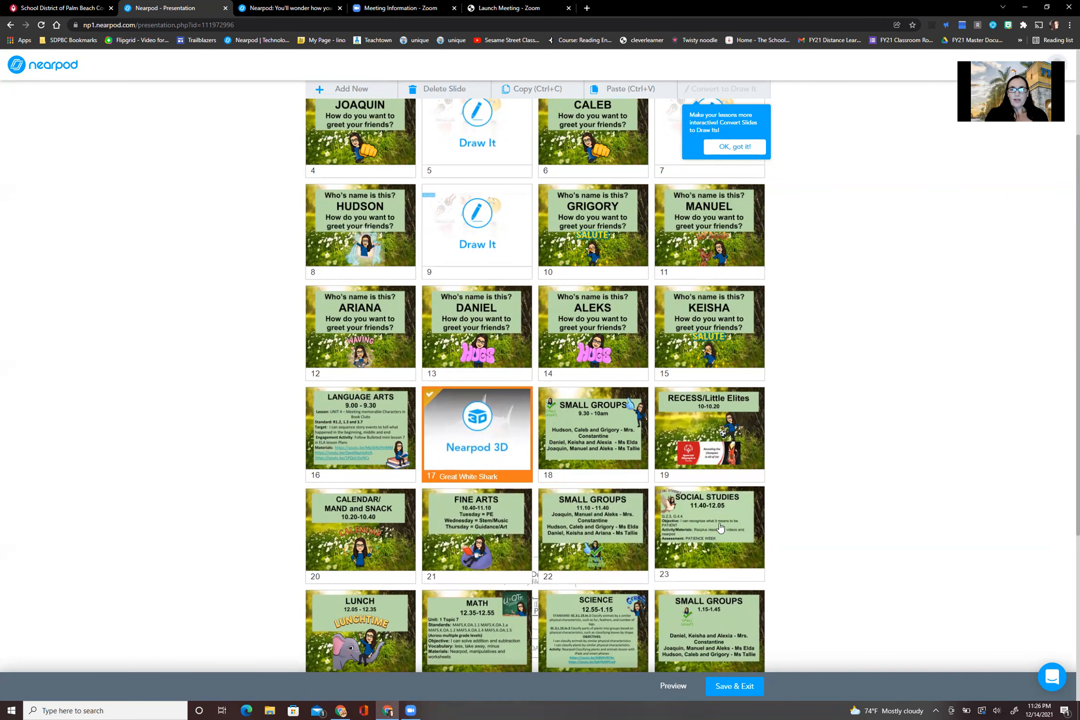
# Create a new Draw It activity with the first 3D-shape-form-worksheet-for-kindergarten PDF from the Desktop as its background image
pyautogui.scroll(-3, 1066, 229)
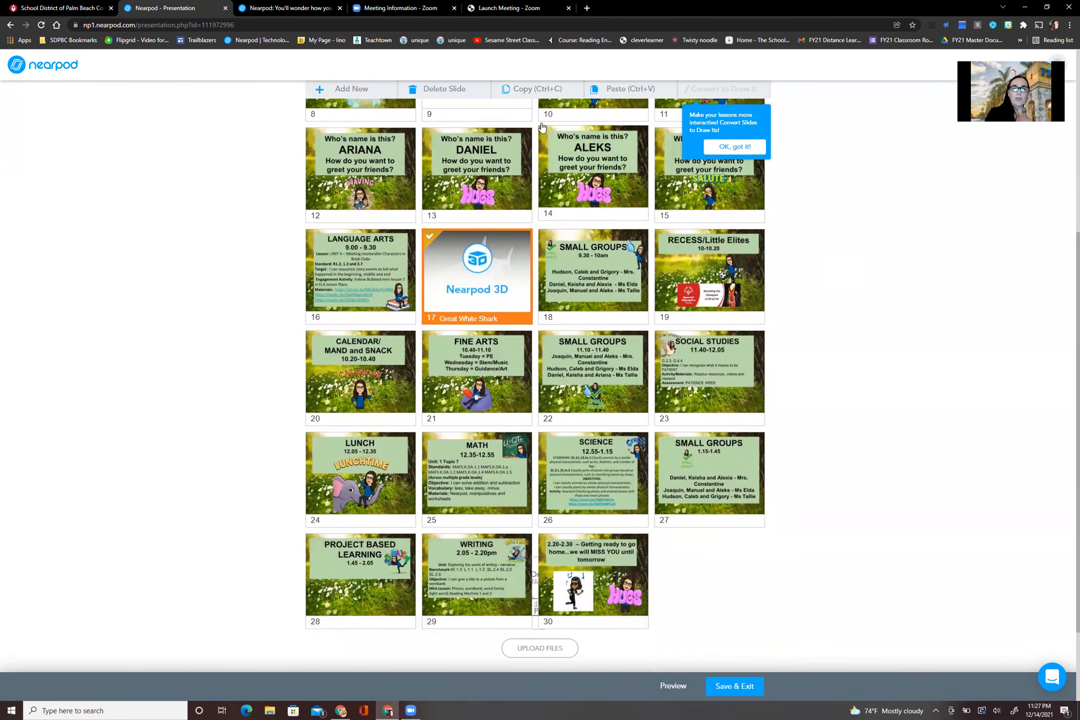
pyautogui.click(322, 93)
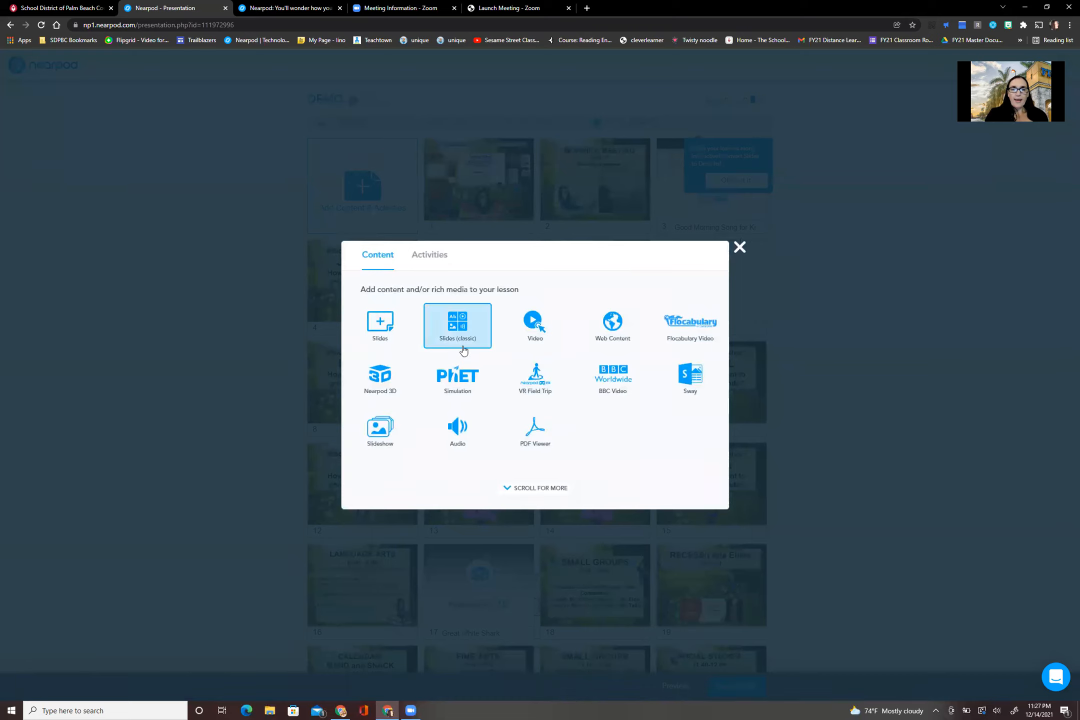
pyautogui.click(432, 256)
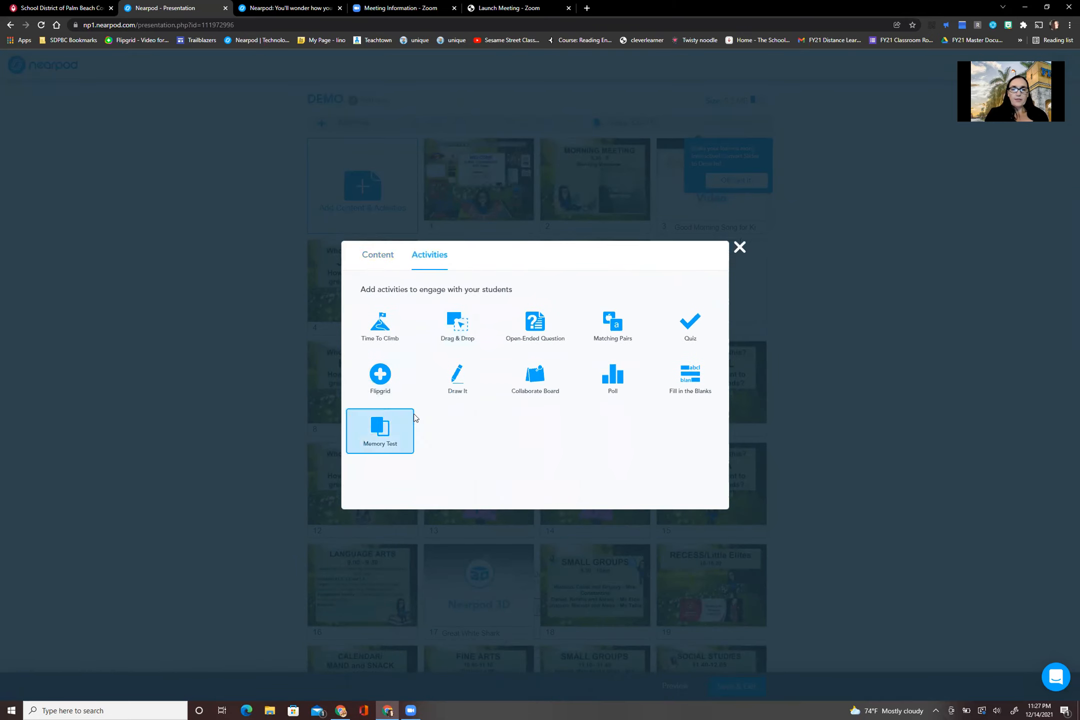
pyautogui.click(456, 385)
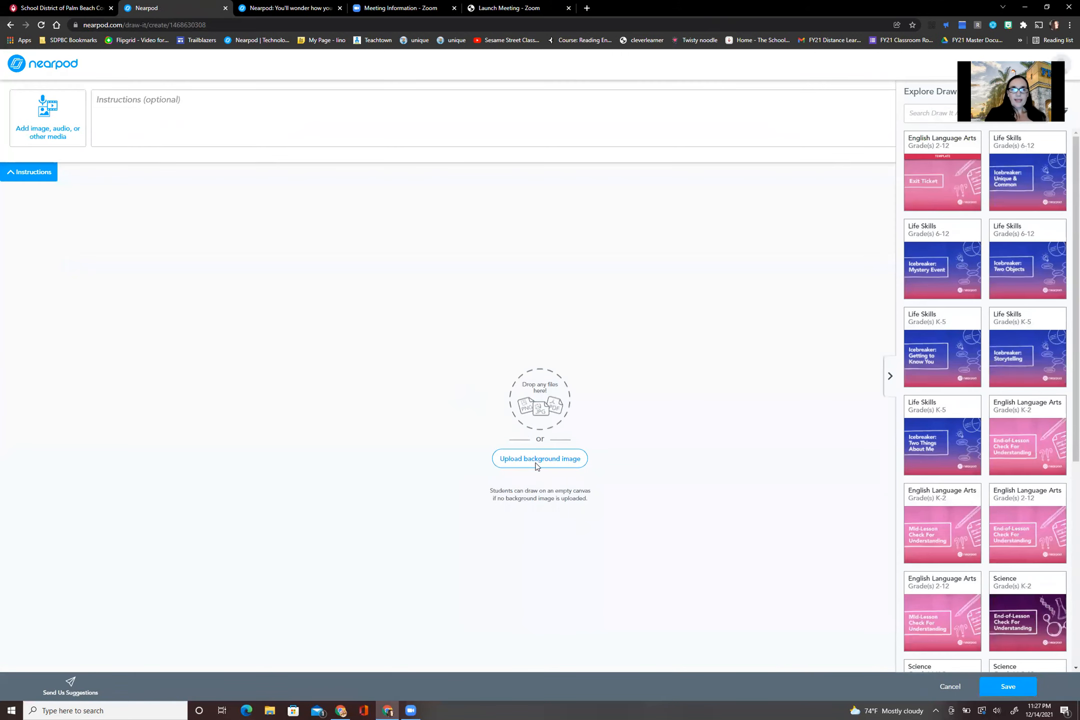
pyautogui.click(536, 466)
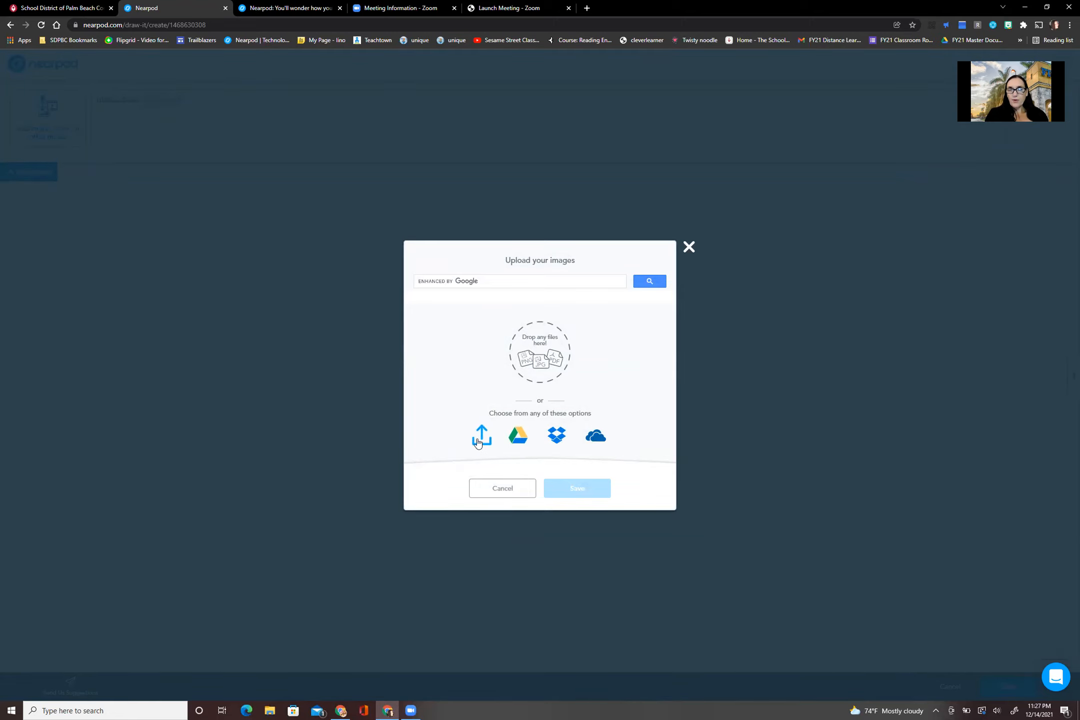
pyautogui.click(485, 440)
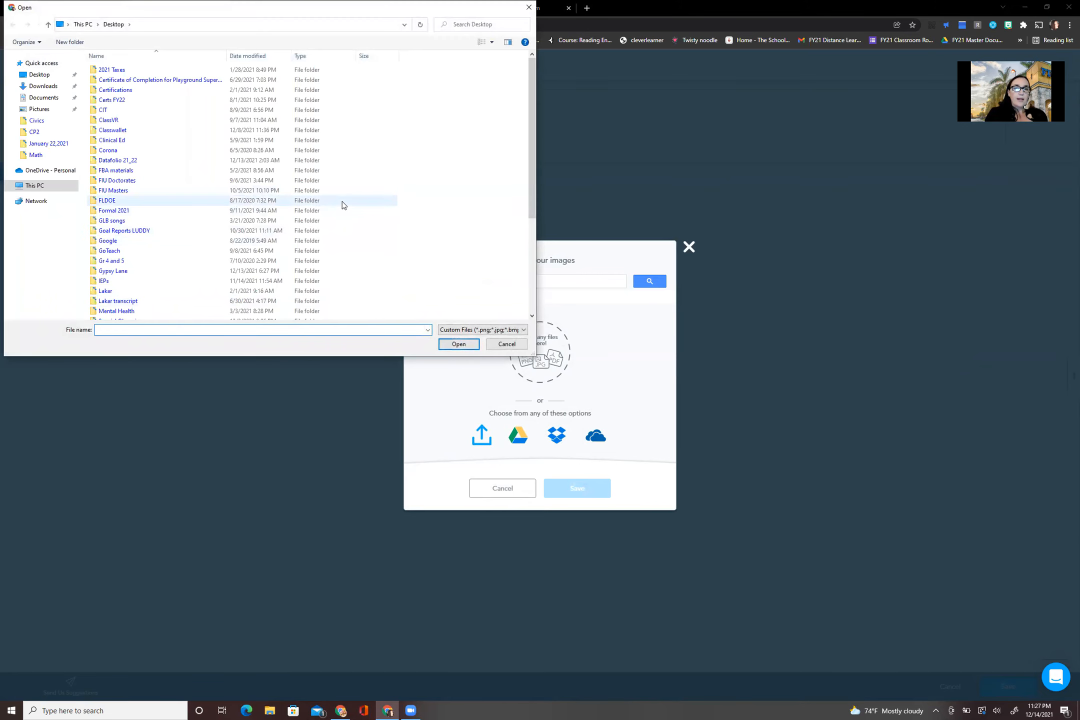
pyautogui.moveTo(530, 196); pyautogui.dragTo(530, 276)
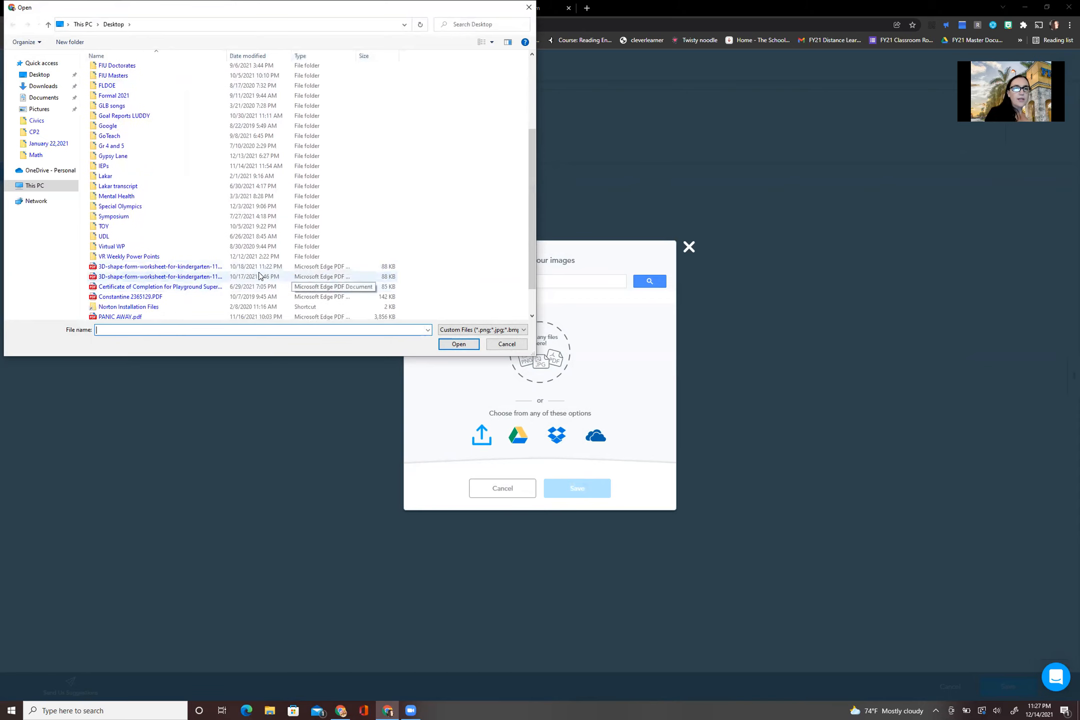
pyautogui.click(196, 270)
pyautogui.click(448, 345)
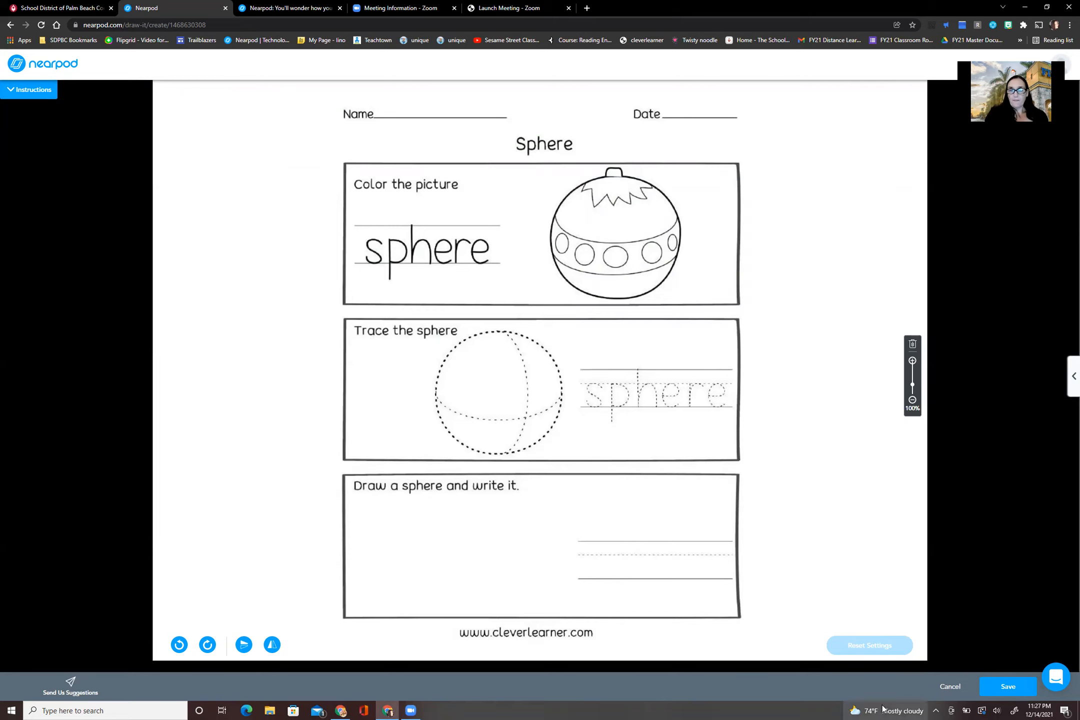
# Save the sphere worksheet Draw It activity and move it to slide 26, directly after the Math slide
pyautogui.click(1007, 687)
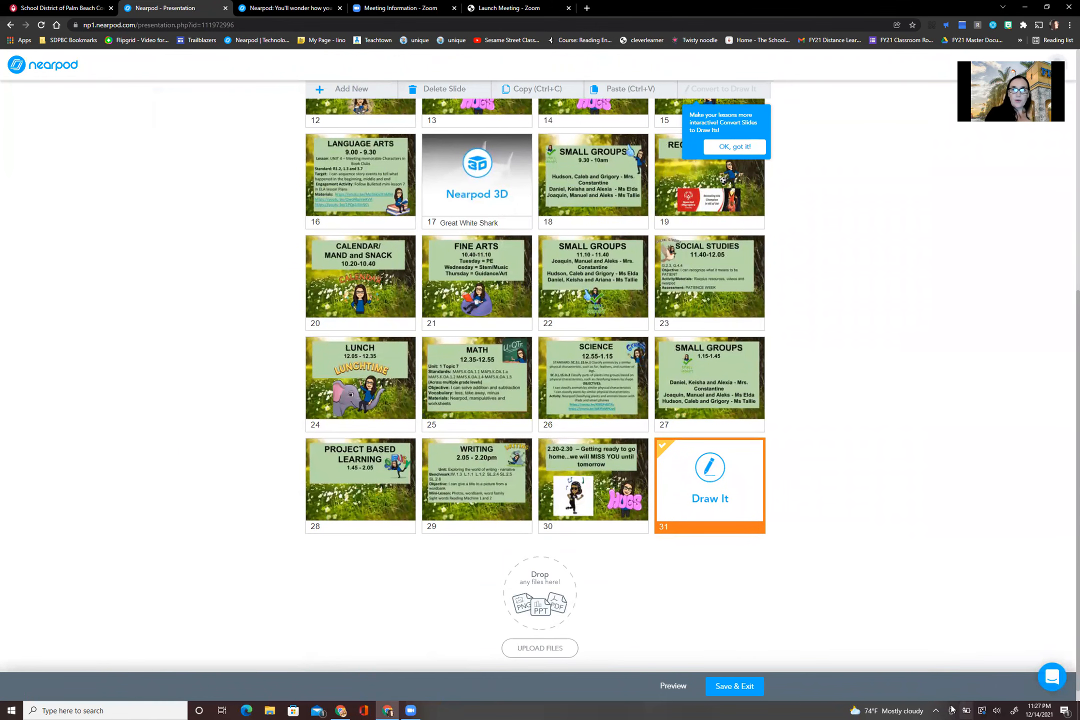
pyautogui.moveTo(730, 492)
pyautogui.mouseDown()
pyautogui.moveTo(631, 397)
pyautogui.moveTo(609, 391)
pyautogui.mouseUp()
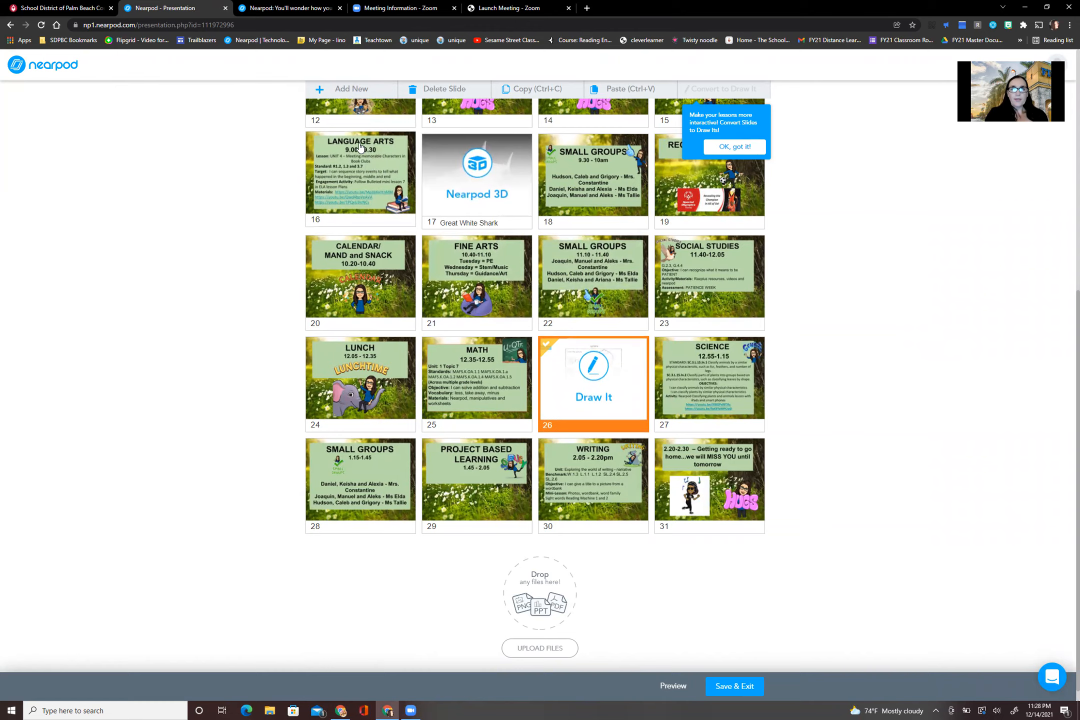
# Start adding a VR Field Trip and search its destinations for "under the ocean"
pyautogui.click(322, 91)
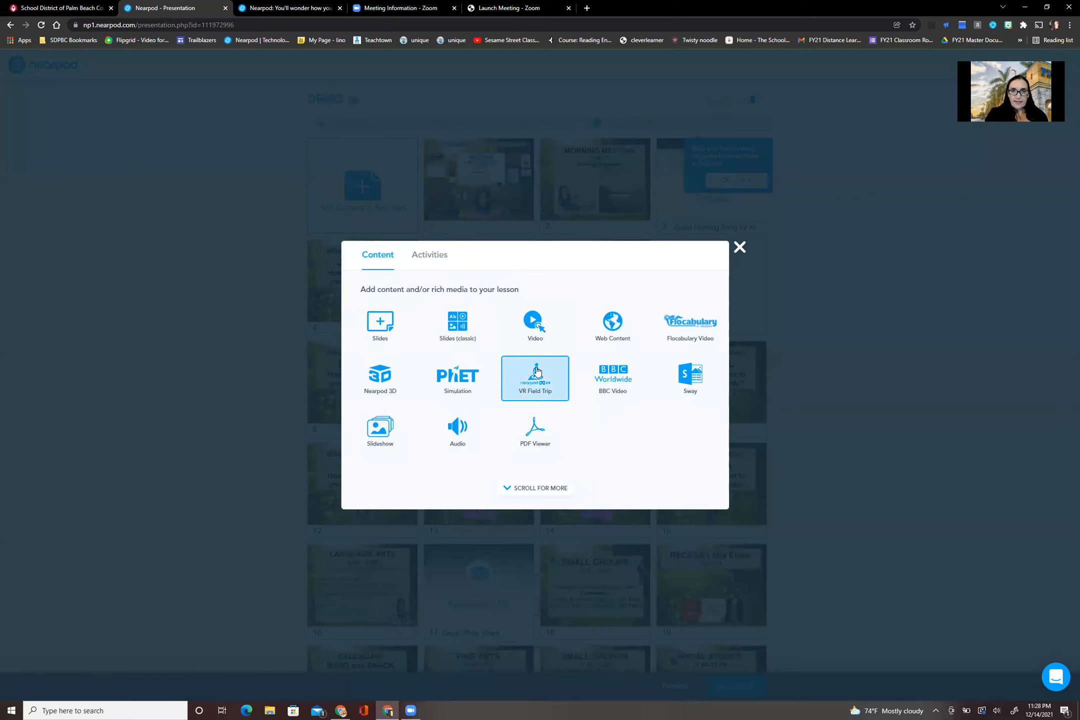
pyautogui.click(536, 376)
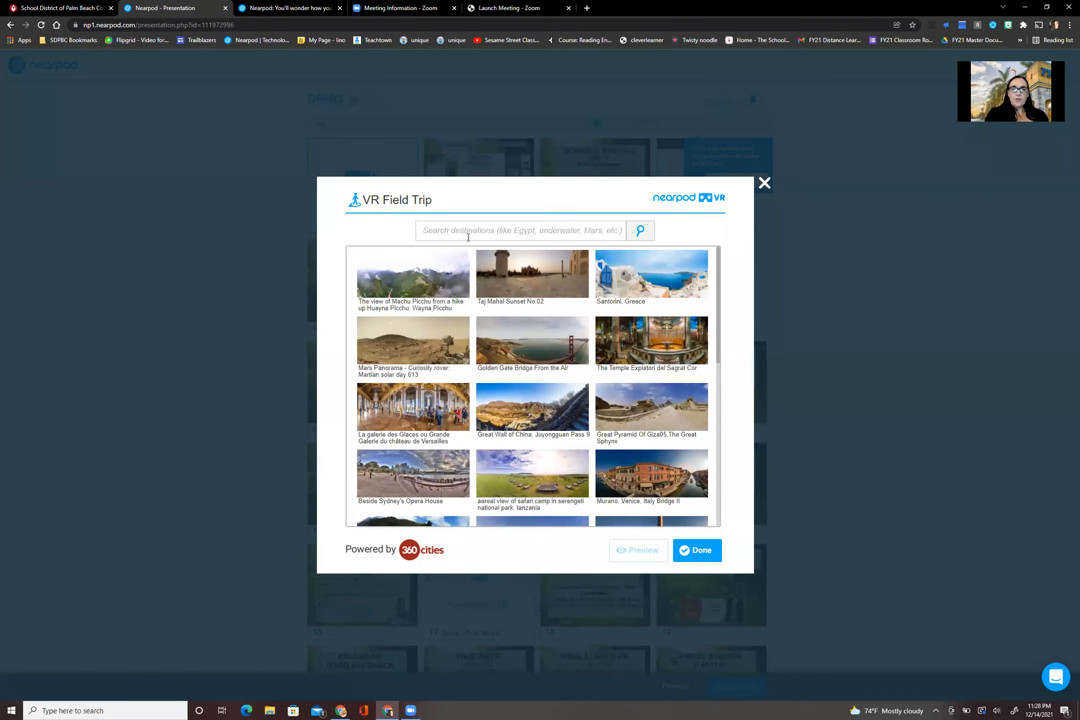
pyautogui.click(446, 230)
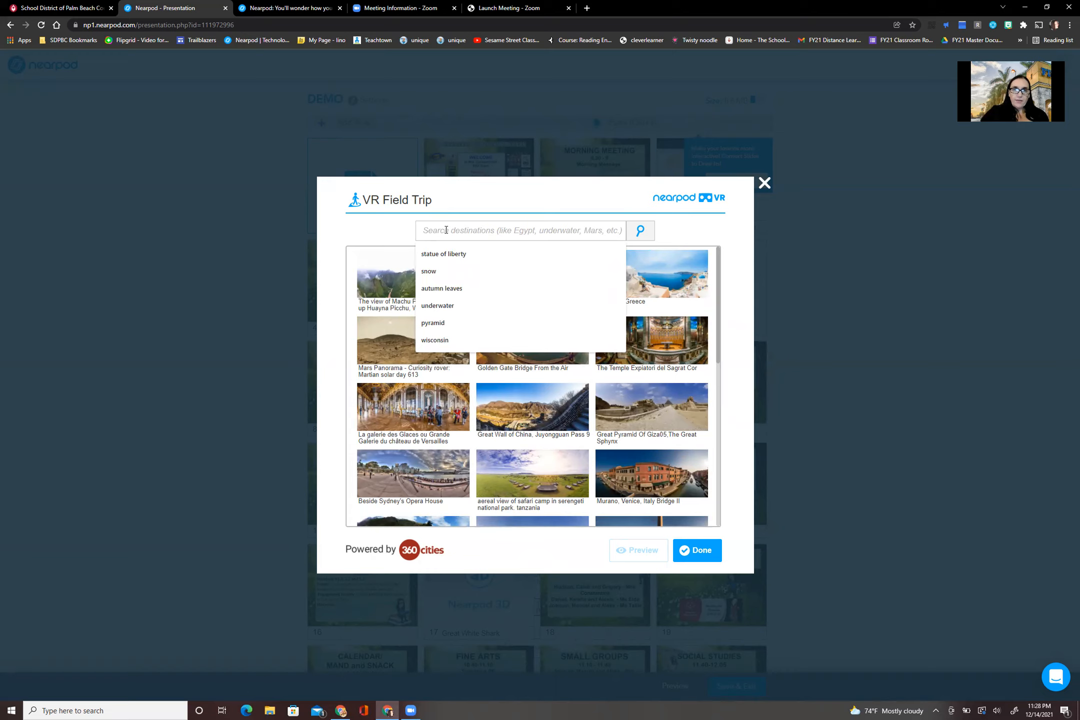
pyautogui.write('u')
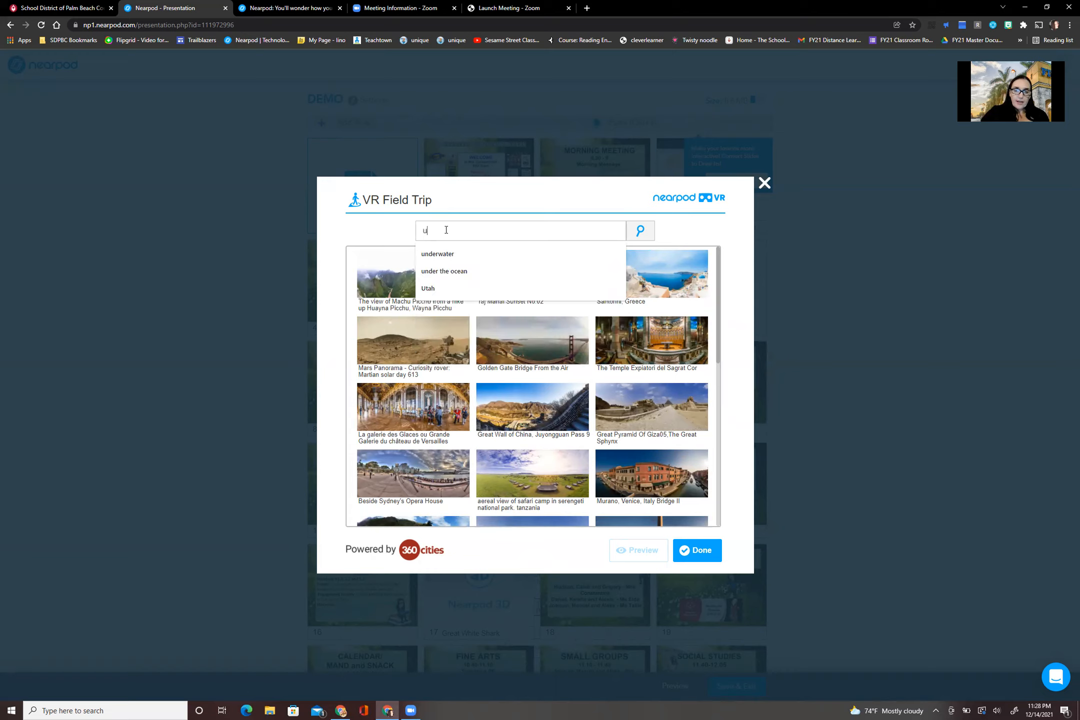
pyautogui.write('nder ')
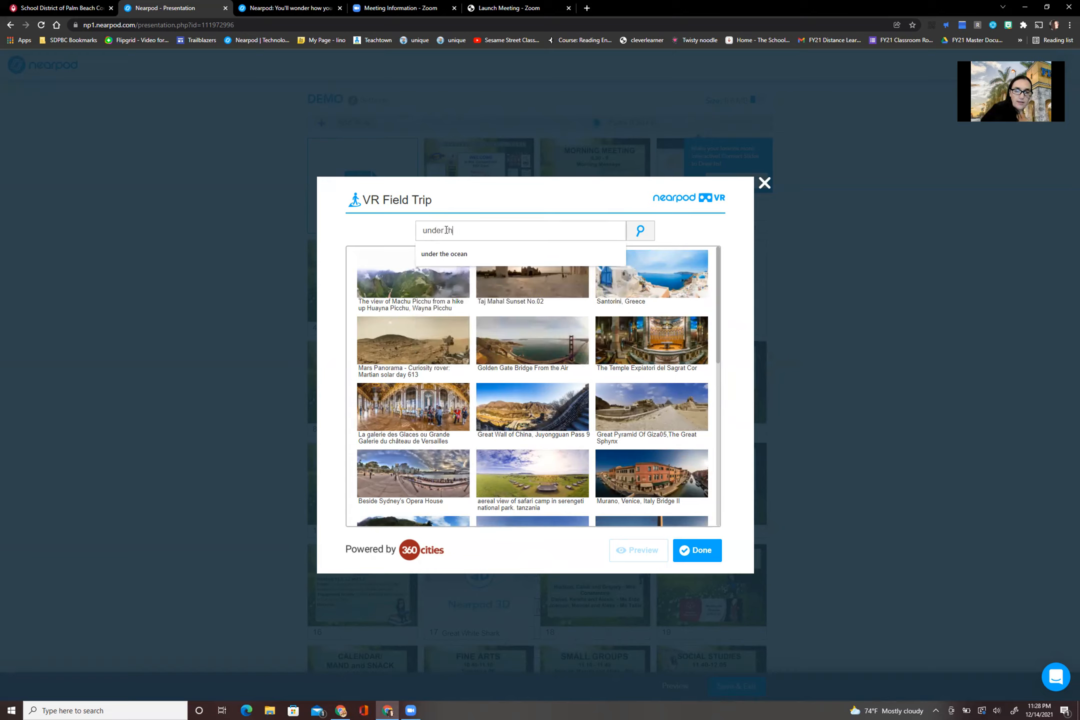
pyautogui.write('the ocean')
pyautogui.press('Return')
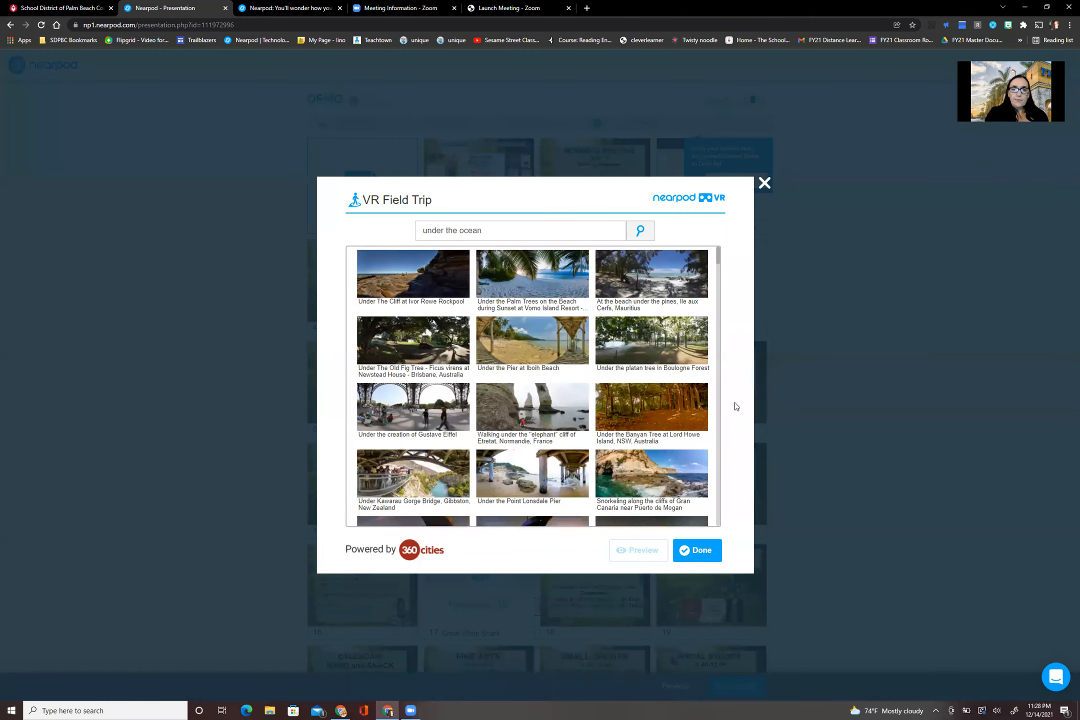
# Add the first "The underwater world of coral reef" field trip and move it to slide 28, directly after the Science slide
pyautogui.moveTo(718, 257); pyautogui.dragTo(717, 371)
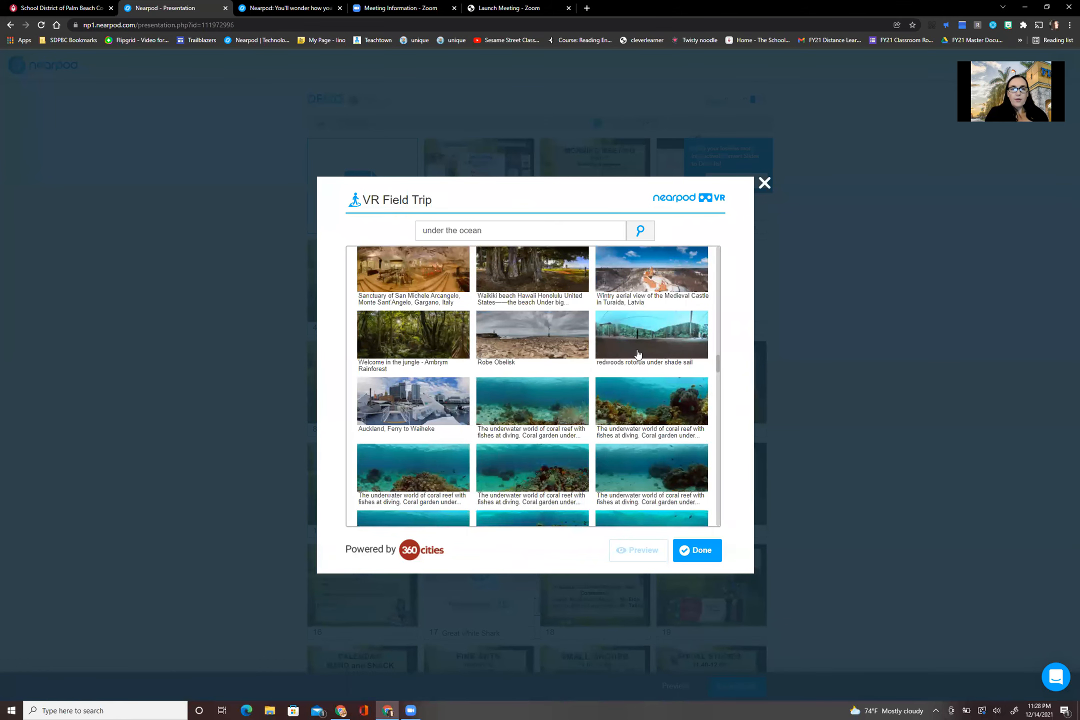
pyautogui.click(574, 422)
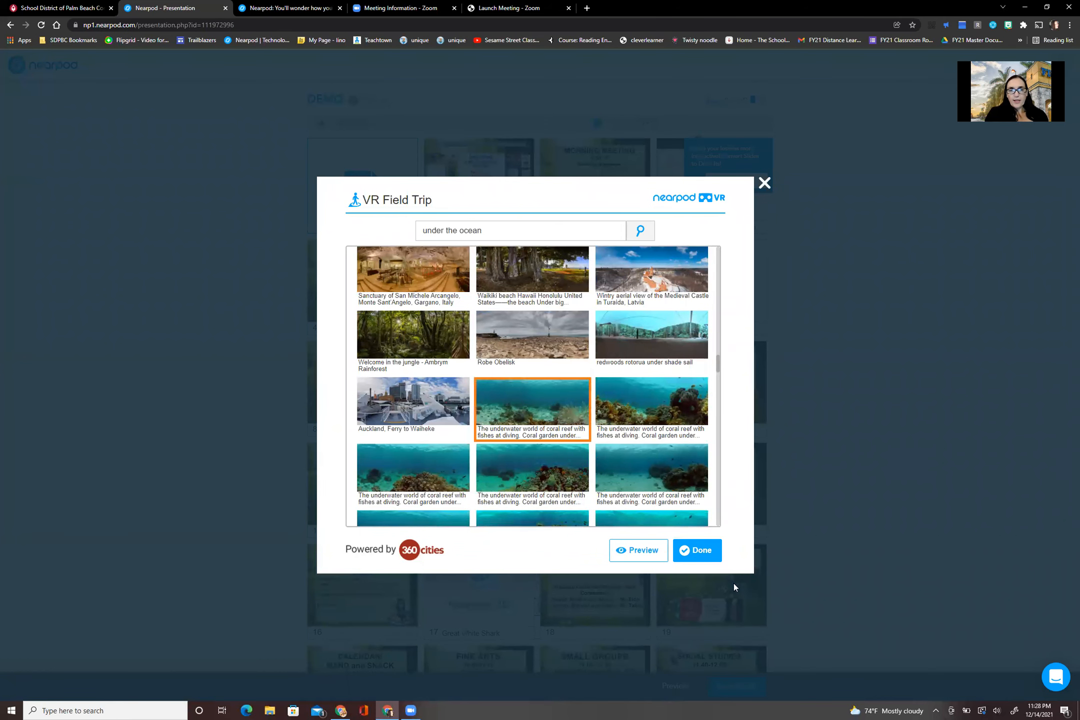
pyautogui.click(705, 550)
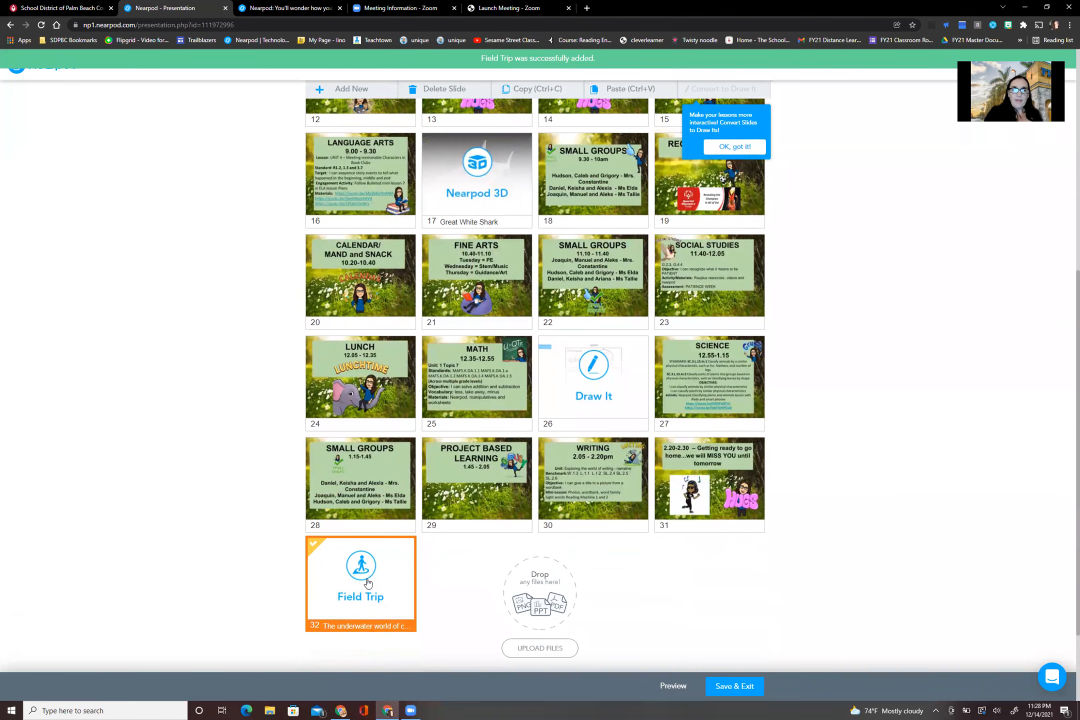
pyautogui.moveTo(367, 582); pyautogui.dragTo(361, 477)
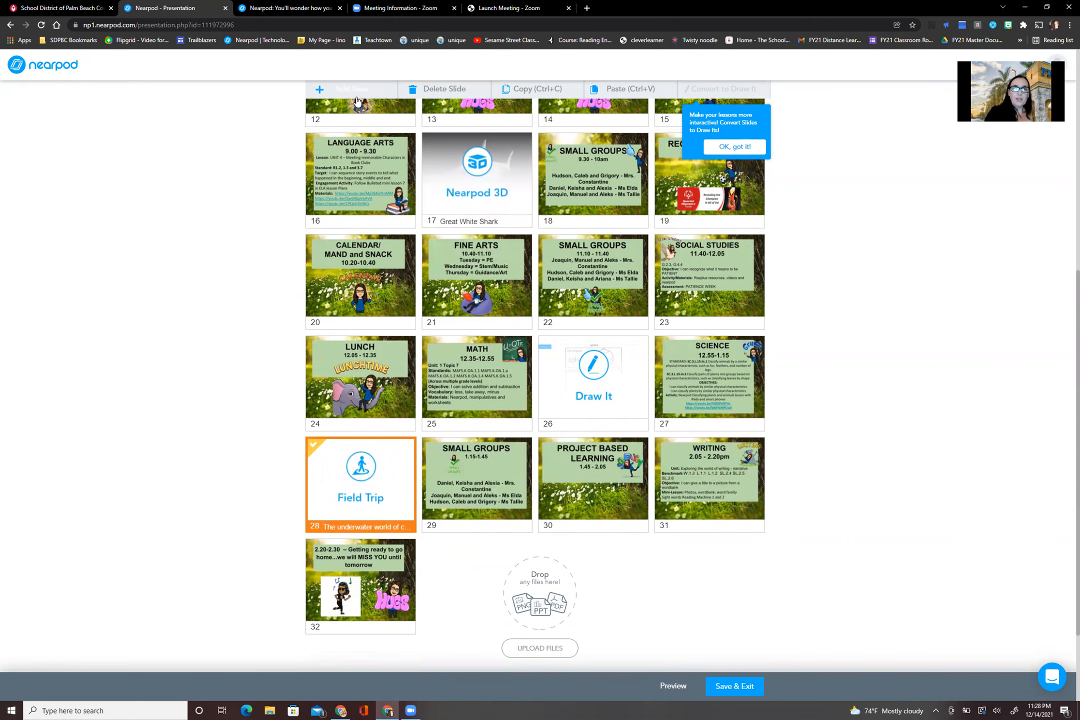
pyautogui.click(322, 88)
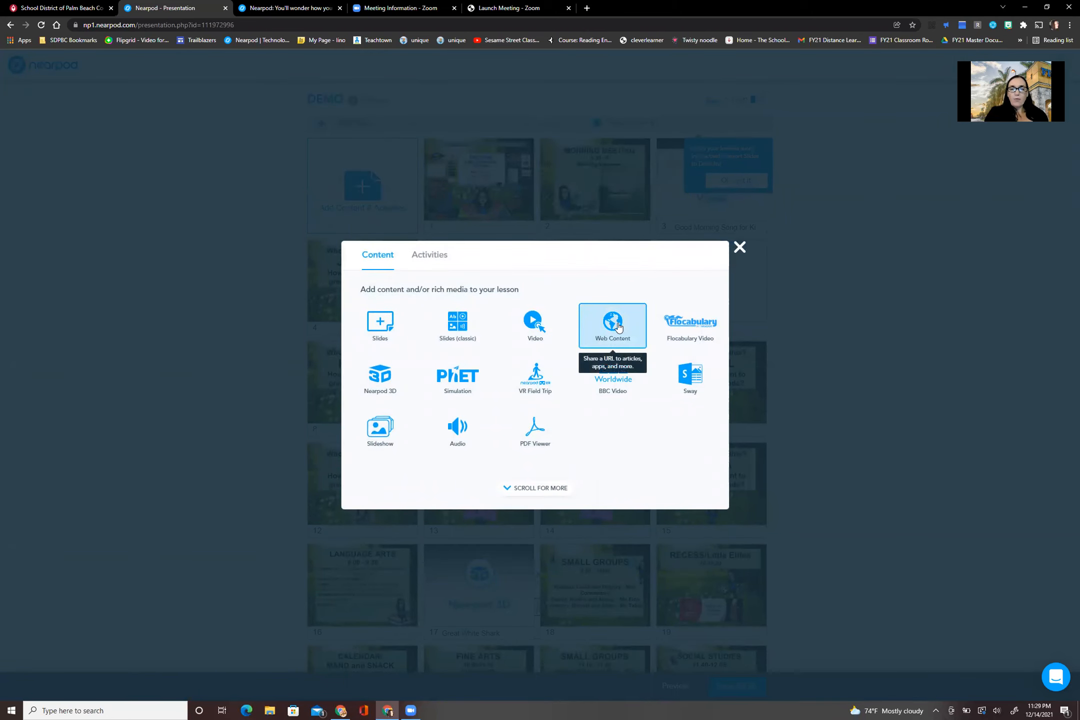
pyautogui.click(618, 326)
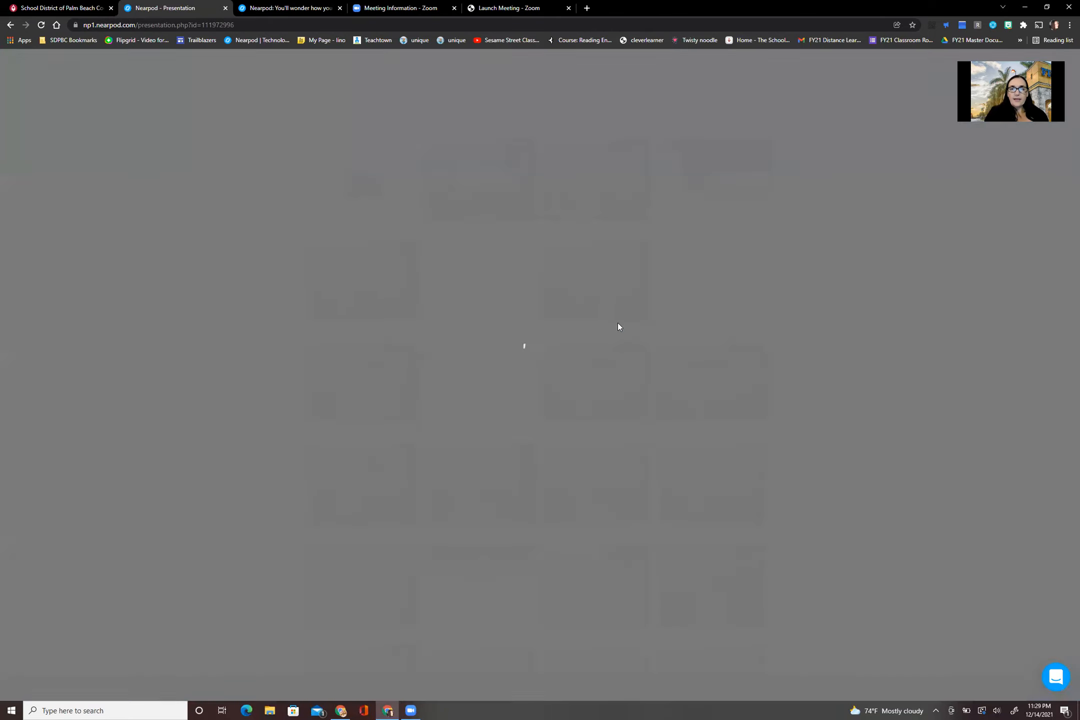
pyautogui.click(413, 337)
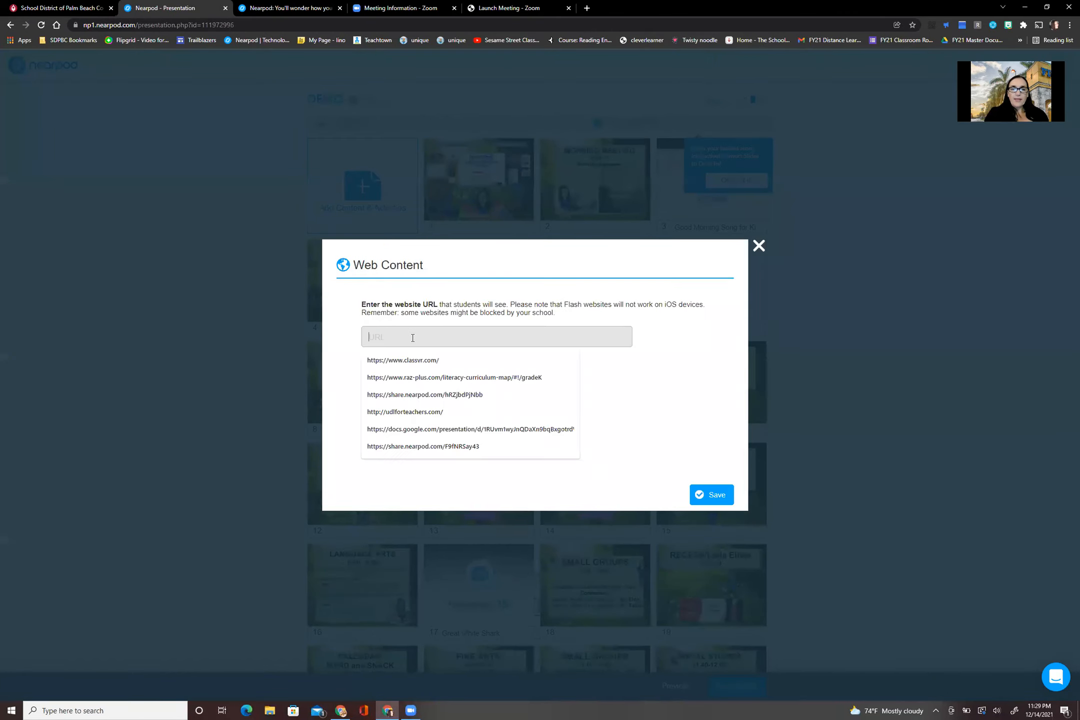
pyautogui.write('ww')
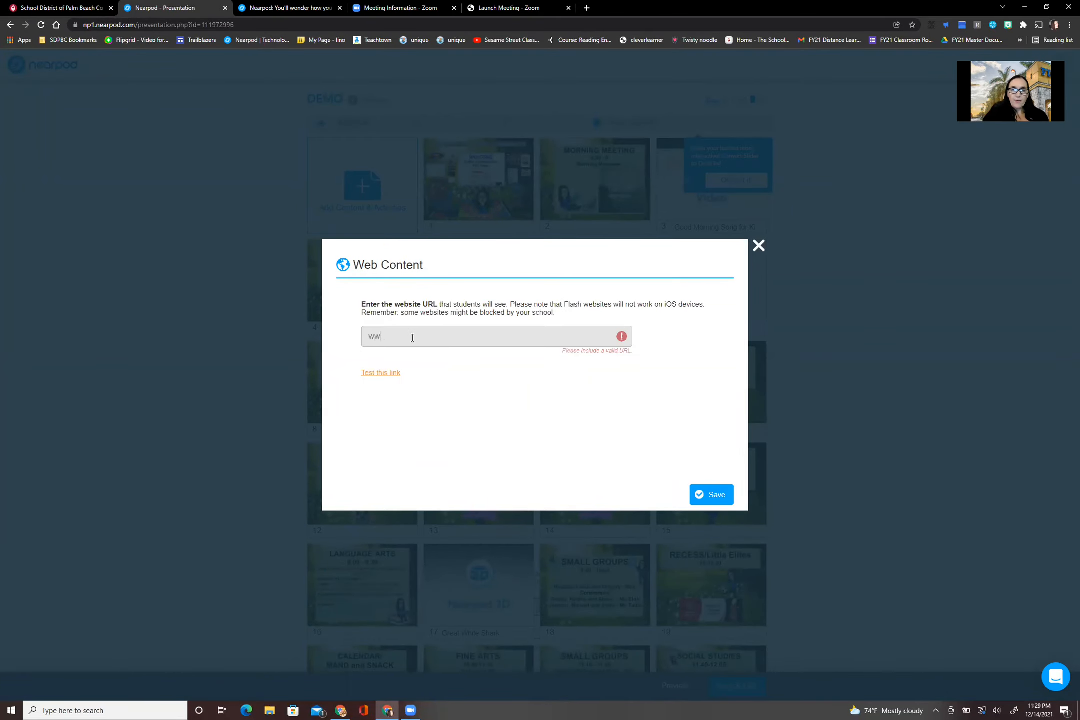
pyautogui.write('w.class')
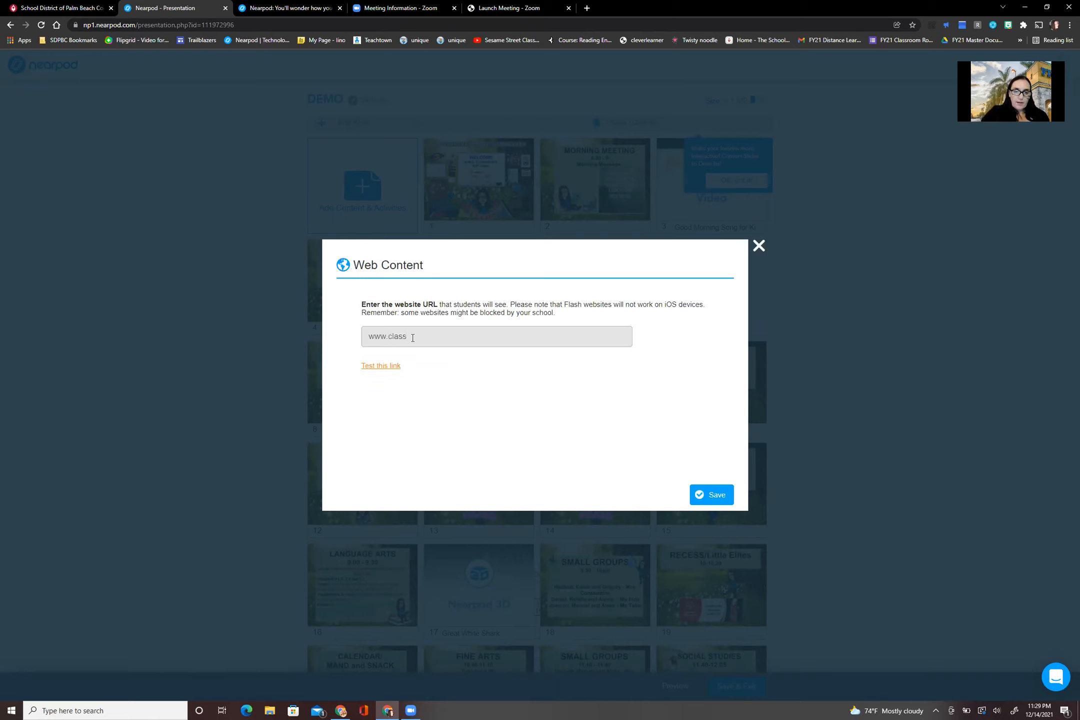
pyautogui.write('vr.com')
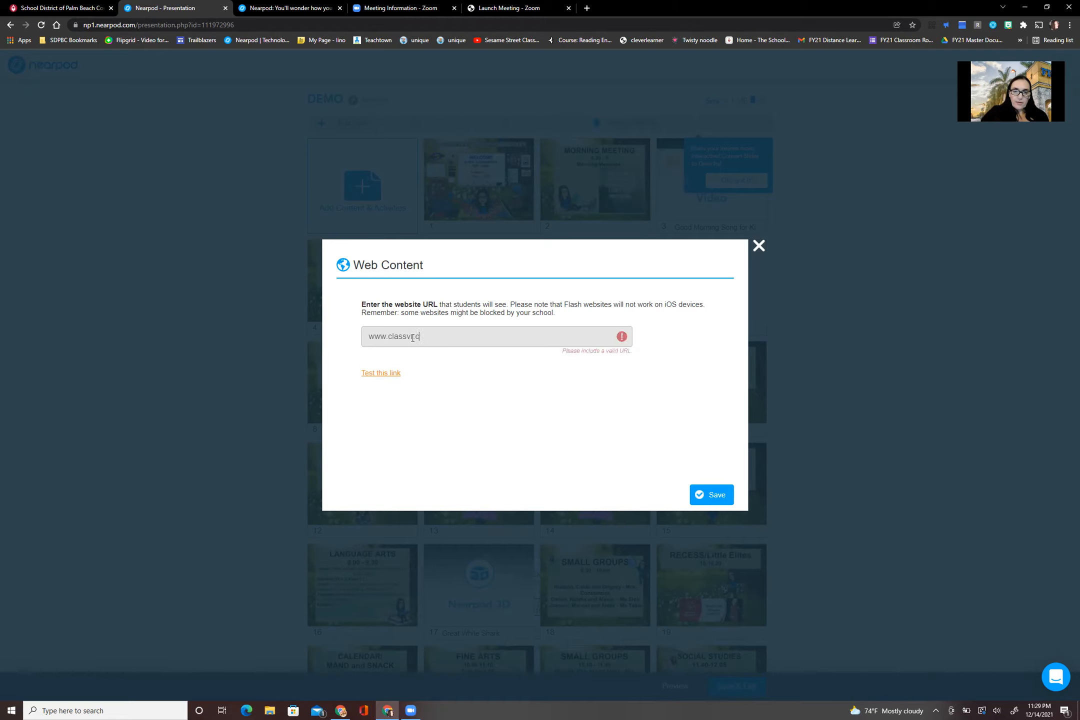
pyautogui.click(374, 369)
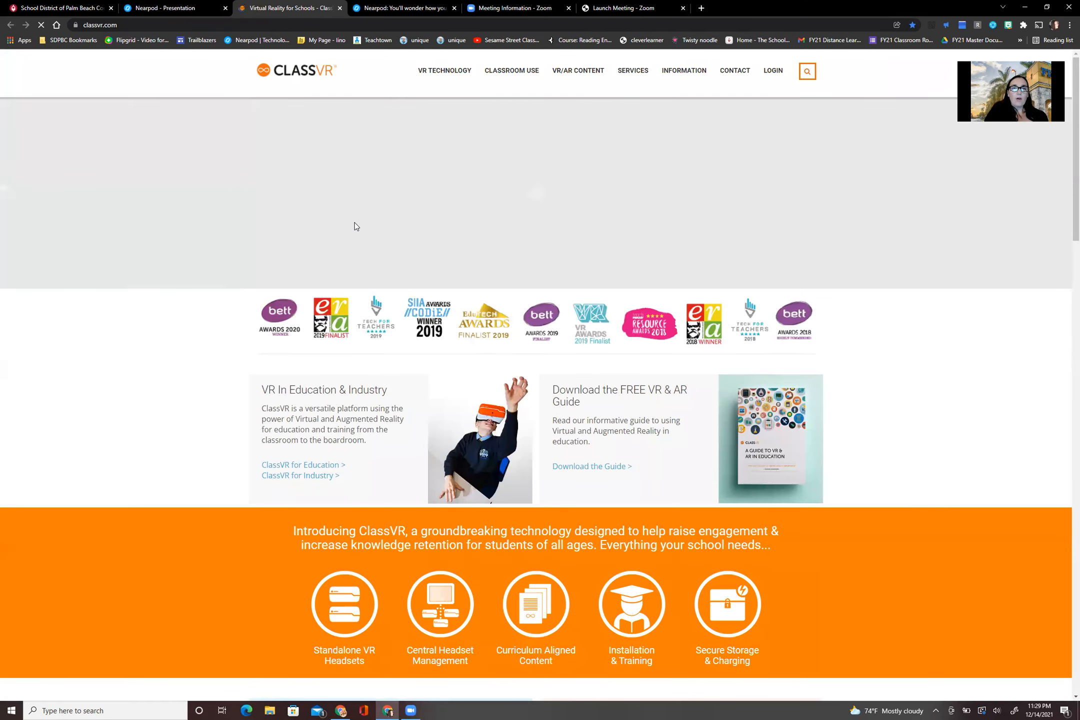
pyautogui.click(340, 9)
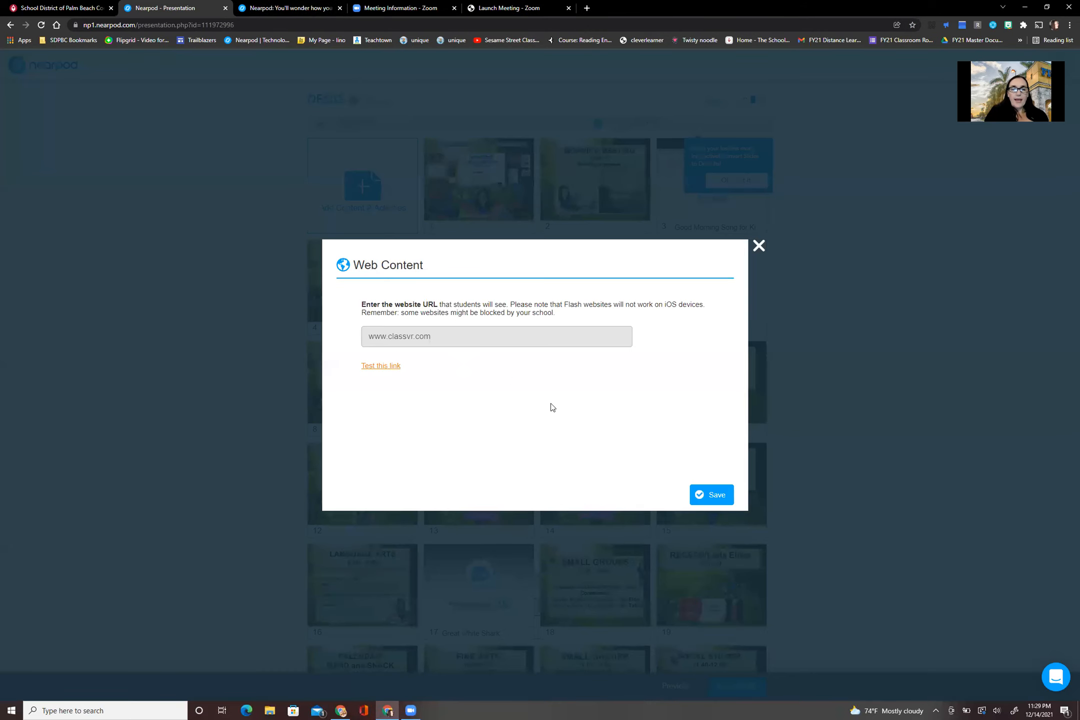
# Save the ClassVR web content and move it to slide 31, directly after the Project Based Learning slide
pyautogui.click(716, 494)
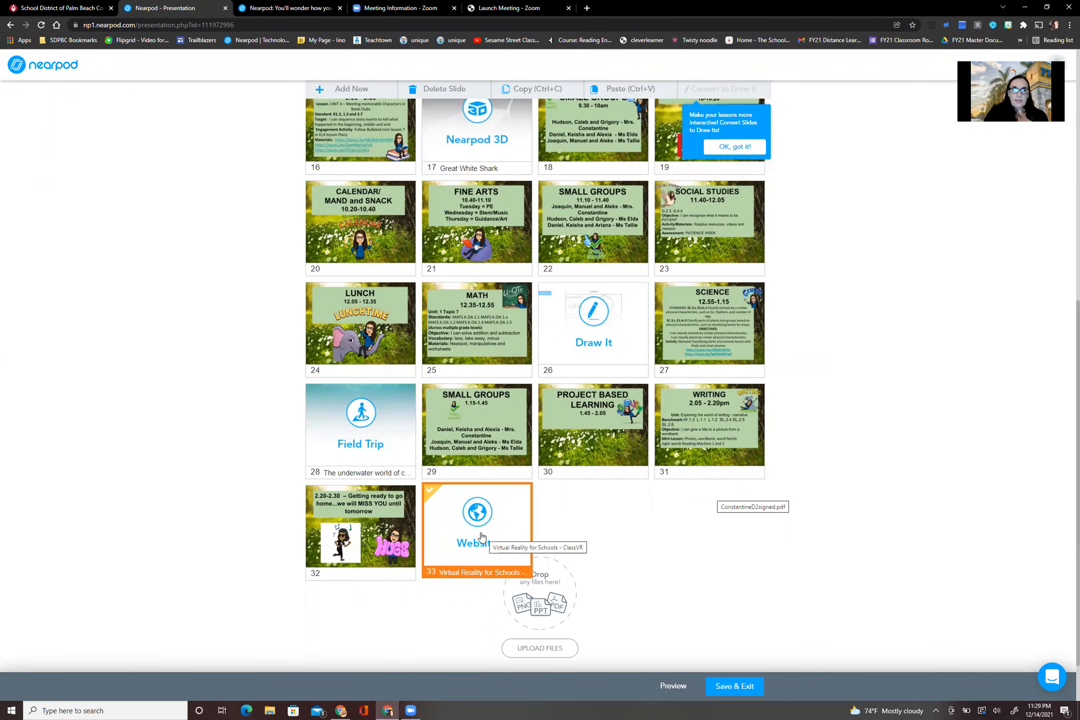
pyautogui.moveTo(482, 537); pyautogui.dragTo(730, 438)
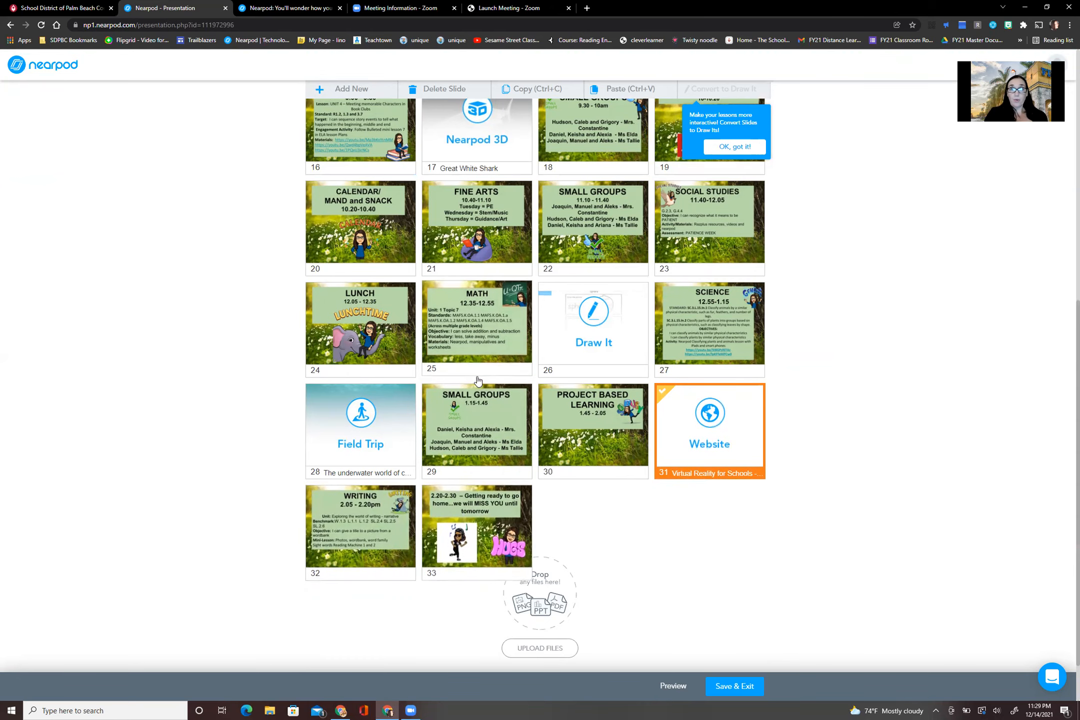
# Create a new Draw It activity, search images for "dolphin" and use the underwater close-up of a dolphin as its background
pyautogui.click(322, 90)
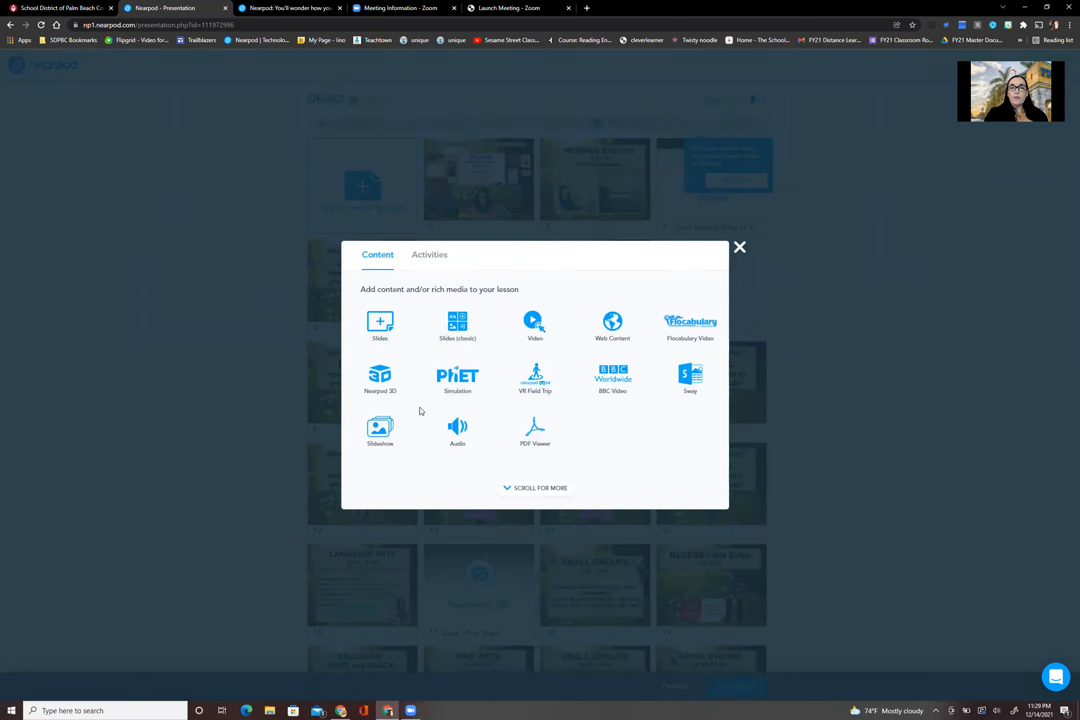
pyautogui.click(430, 256)
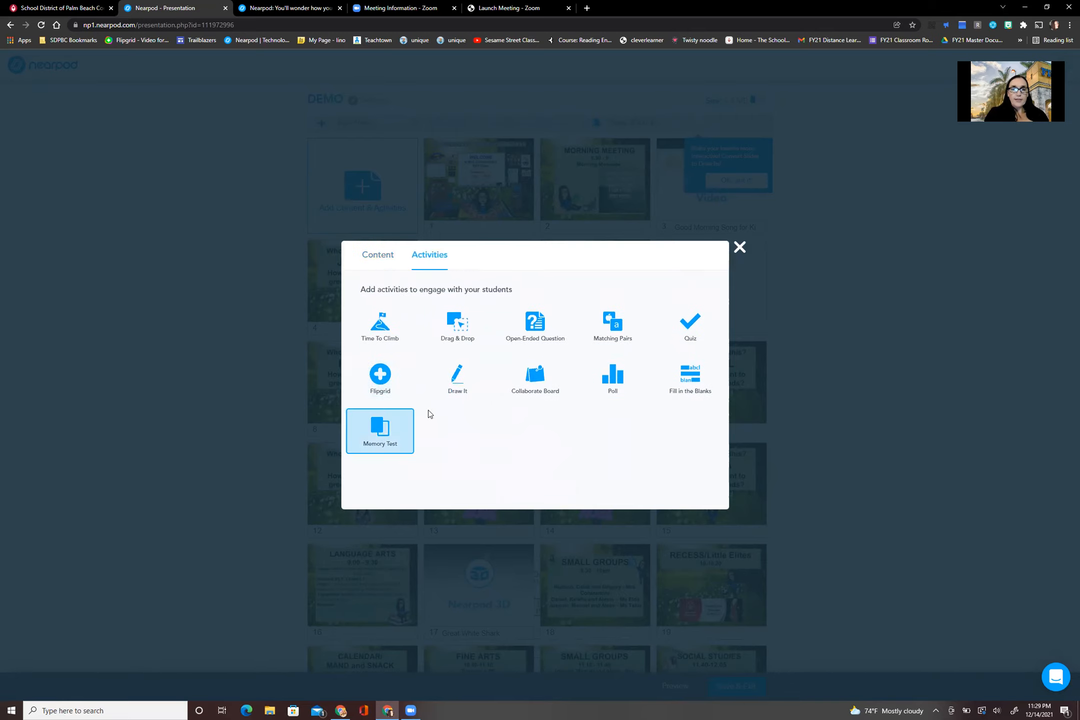
pyautogui.click(458, 380)
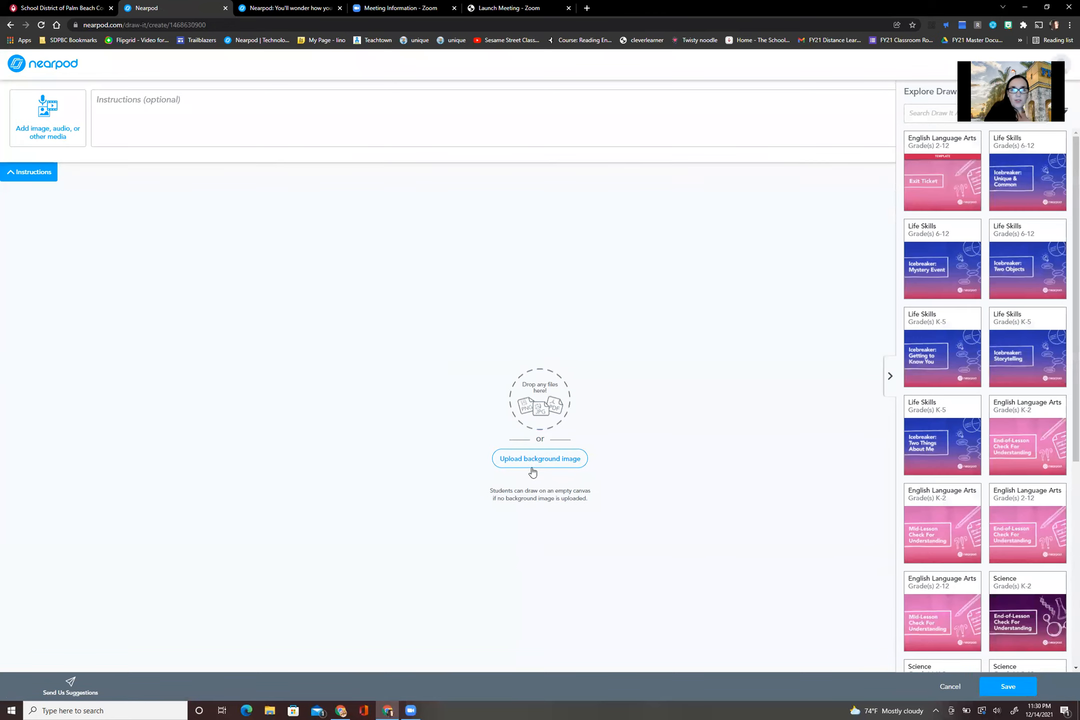
pyautogui.click(531, 461)
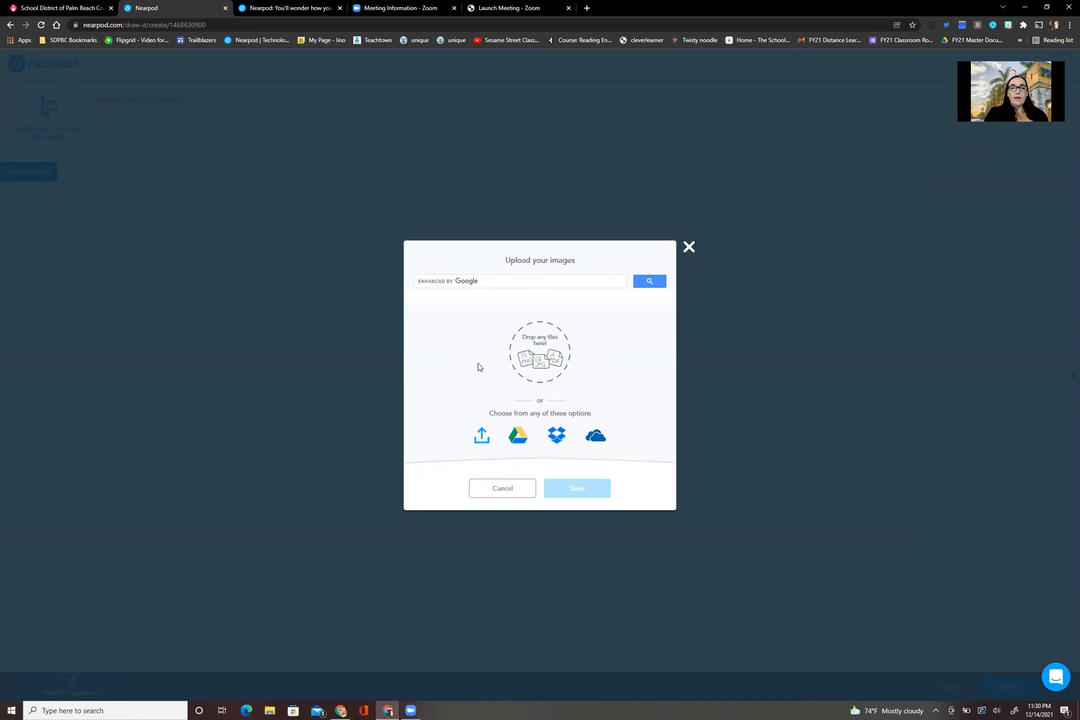
pyautogui.click(457, 282)
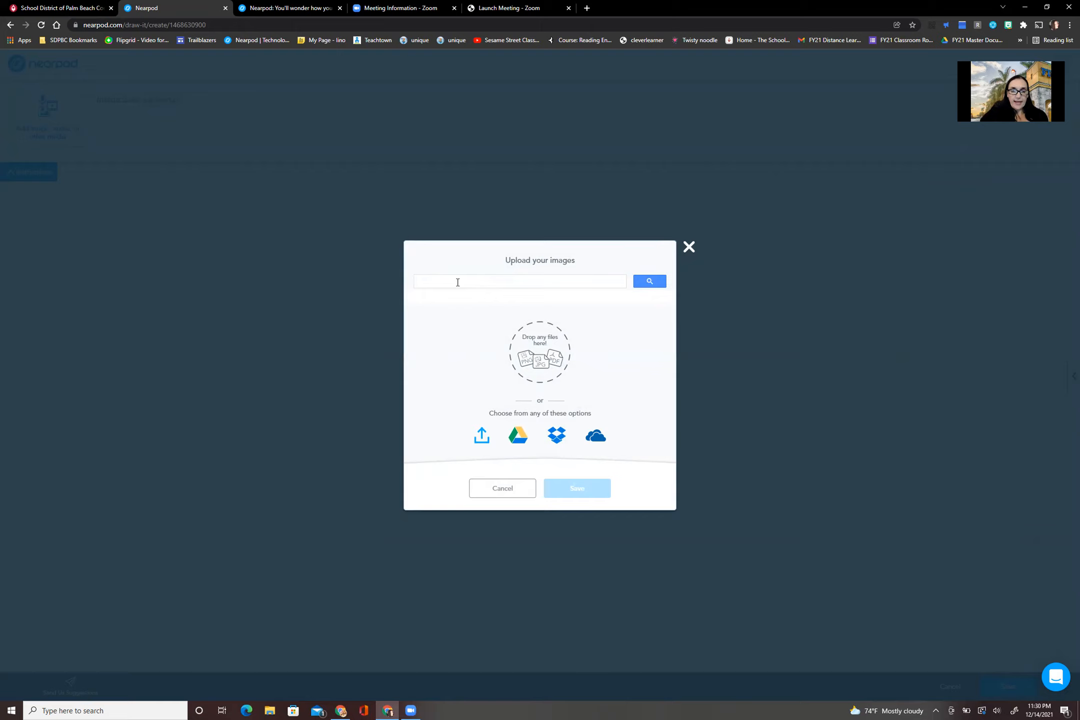
pyautogui.write('dolphin')
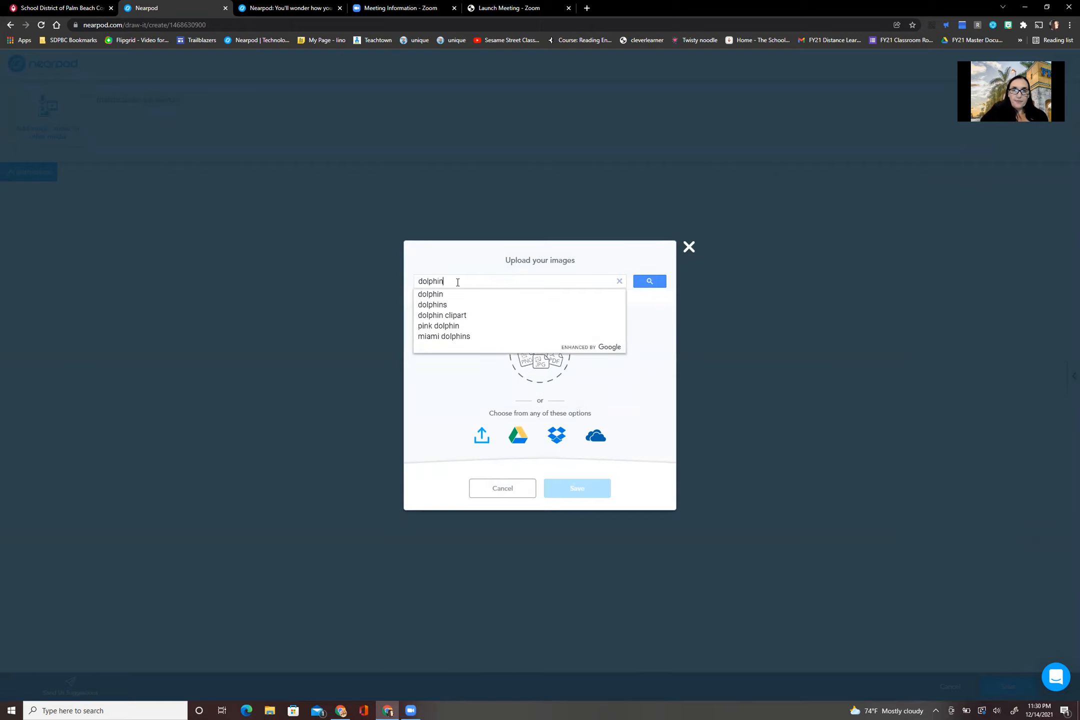
pyautogui.click(654, 282)
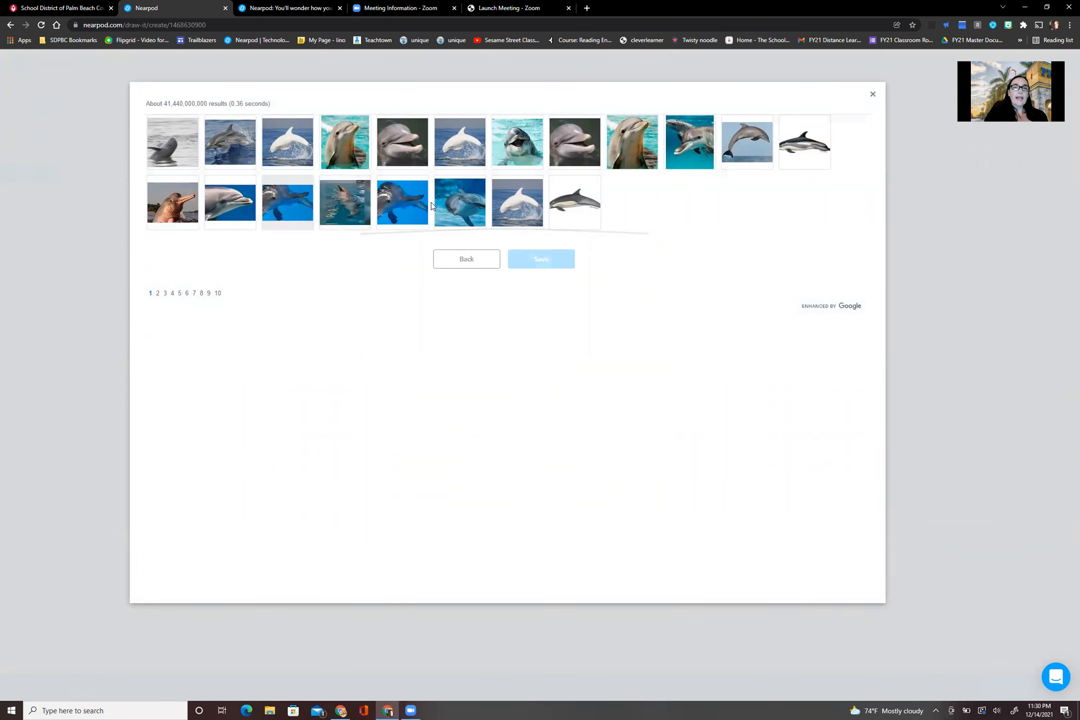
pyautogui.click(458, 208)
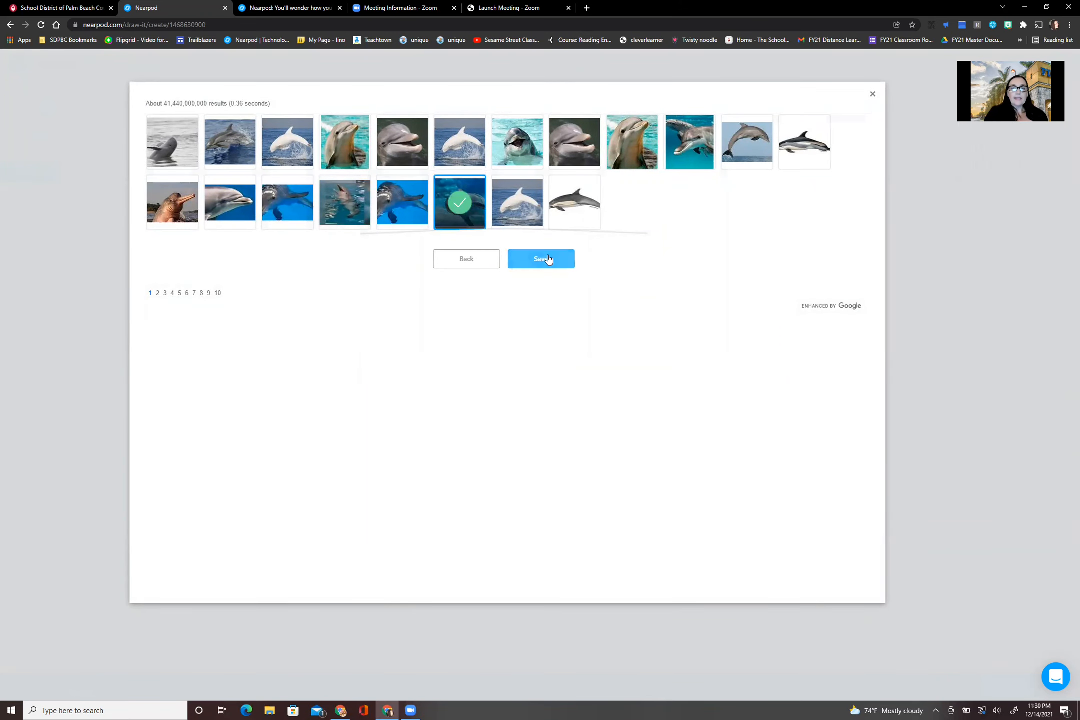
pyautogui.click(546, 256)
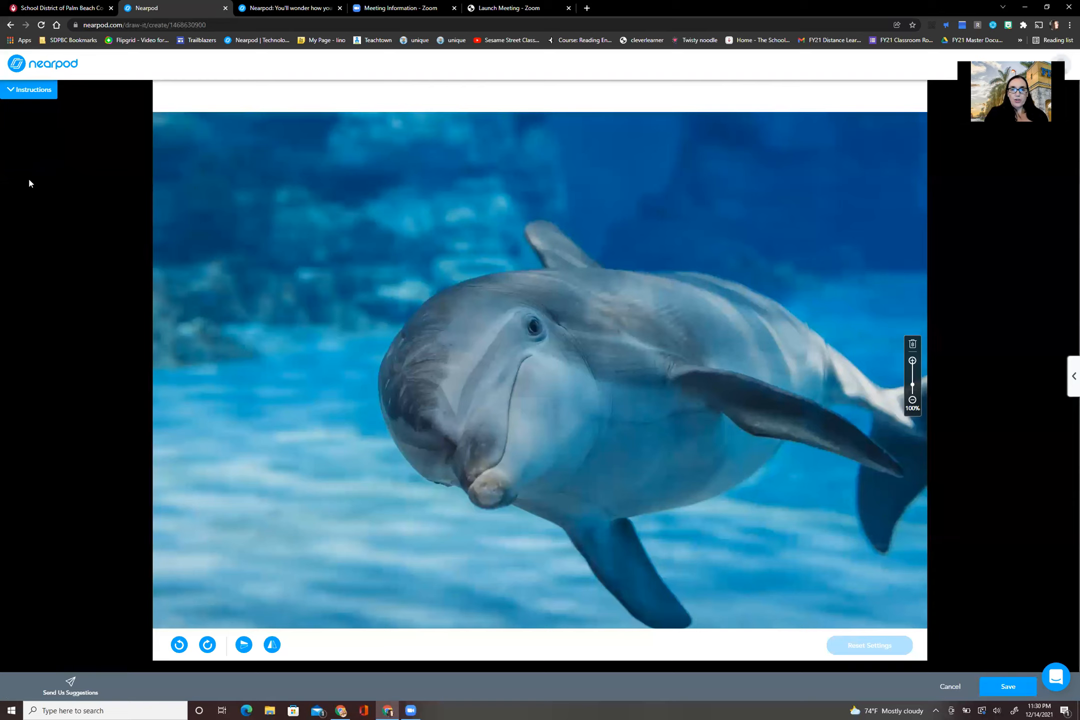
# Enter "Give a title to this photo" as the instructions of the dolphin Draw It activity
pyautogui.click(29, 92)
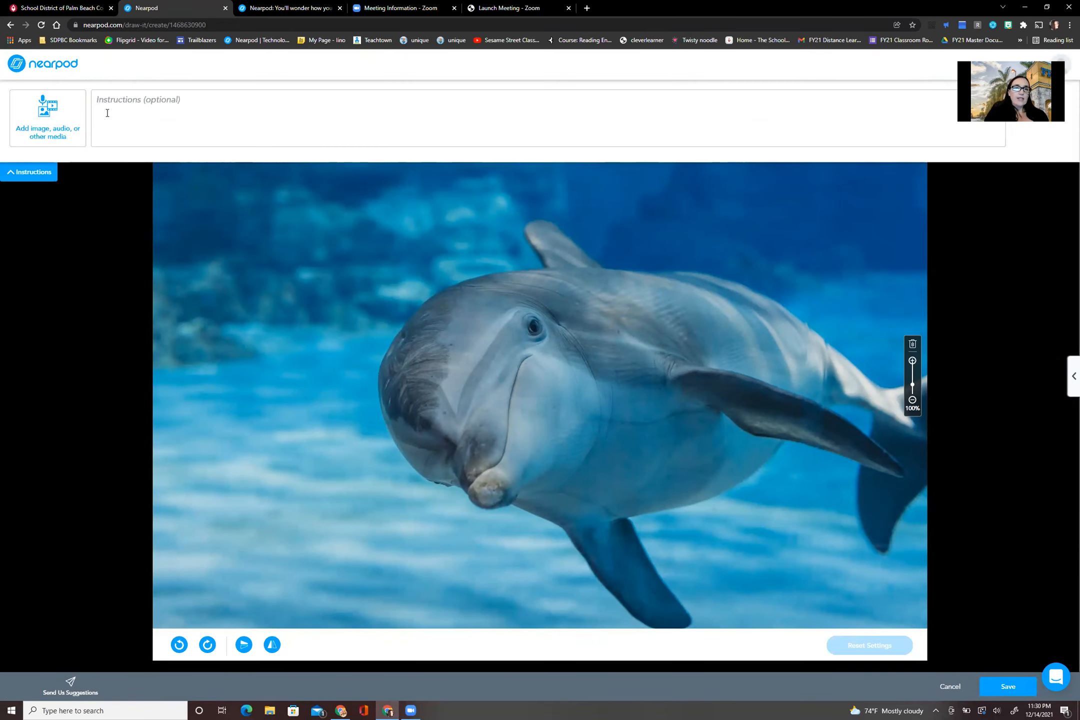
pyautogui.click(132, 101)
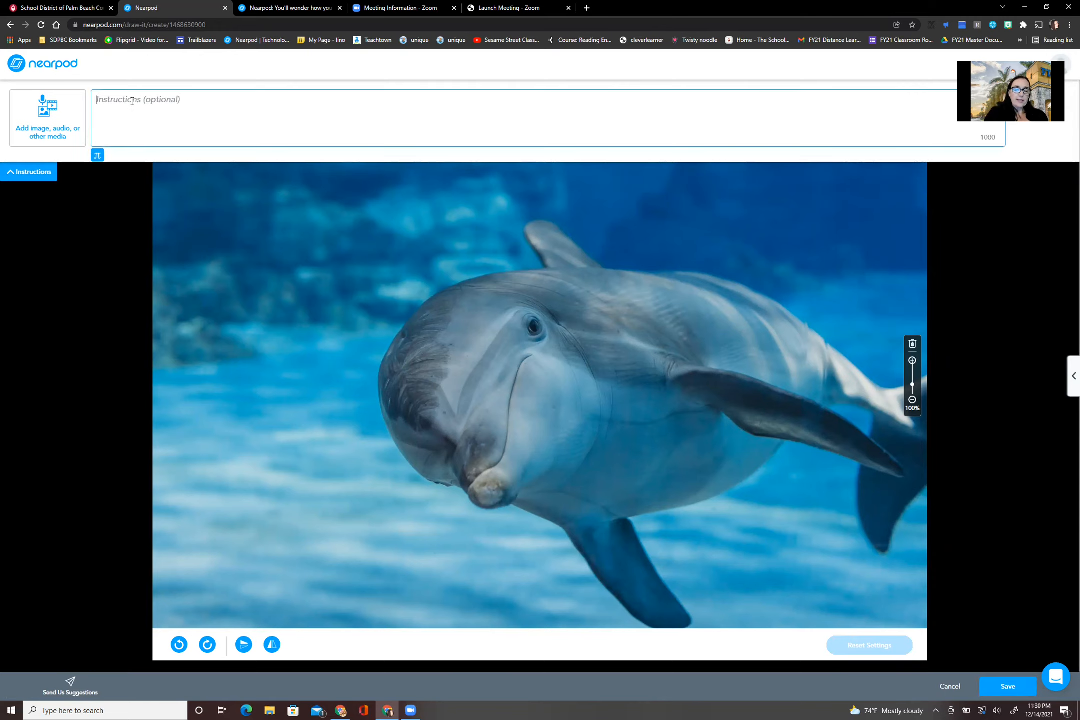
pyautogui.write('G')
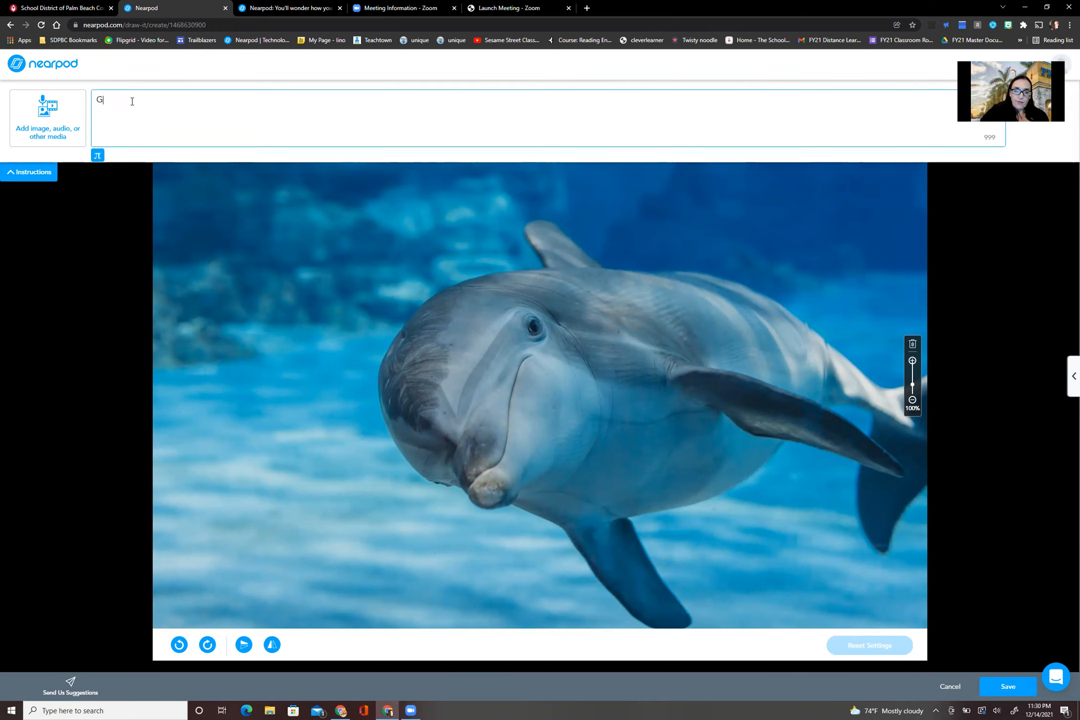
pyautogui.write('ive a title to this photo')
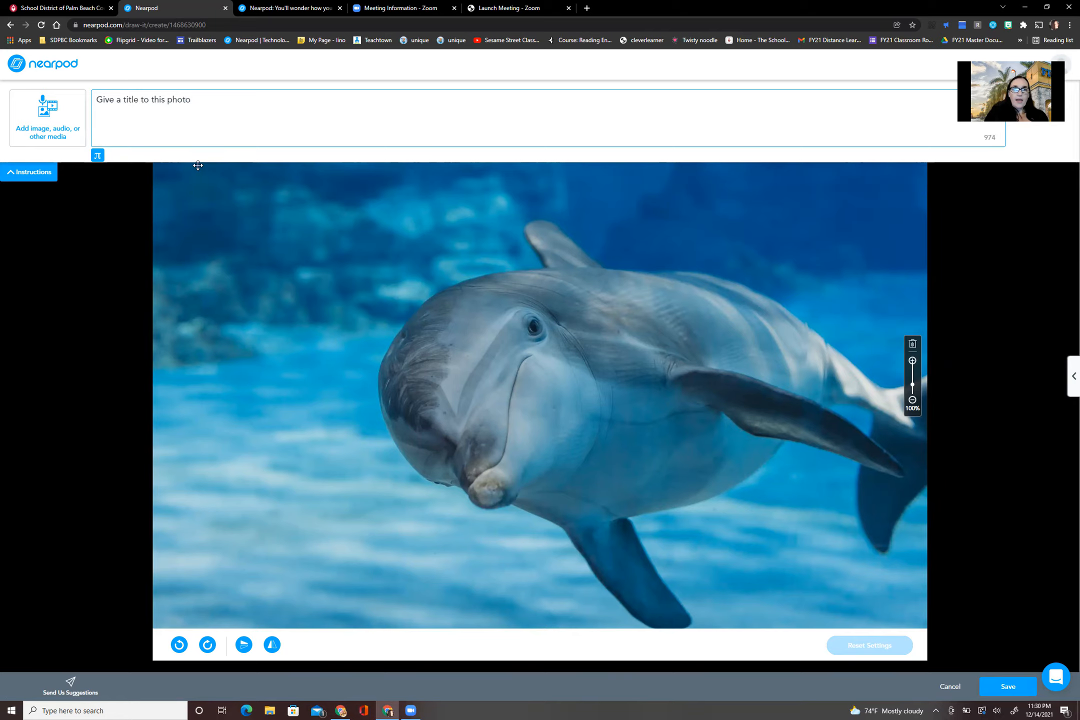
# Save the dolphin Draw It activity and move it to slide 33, directly after the Writing slide
pyautogui.click(1011, 685)
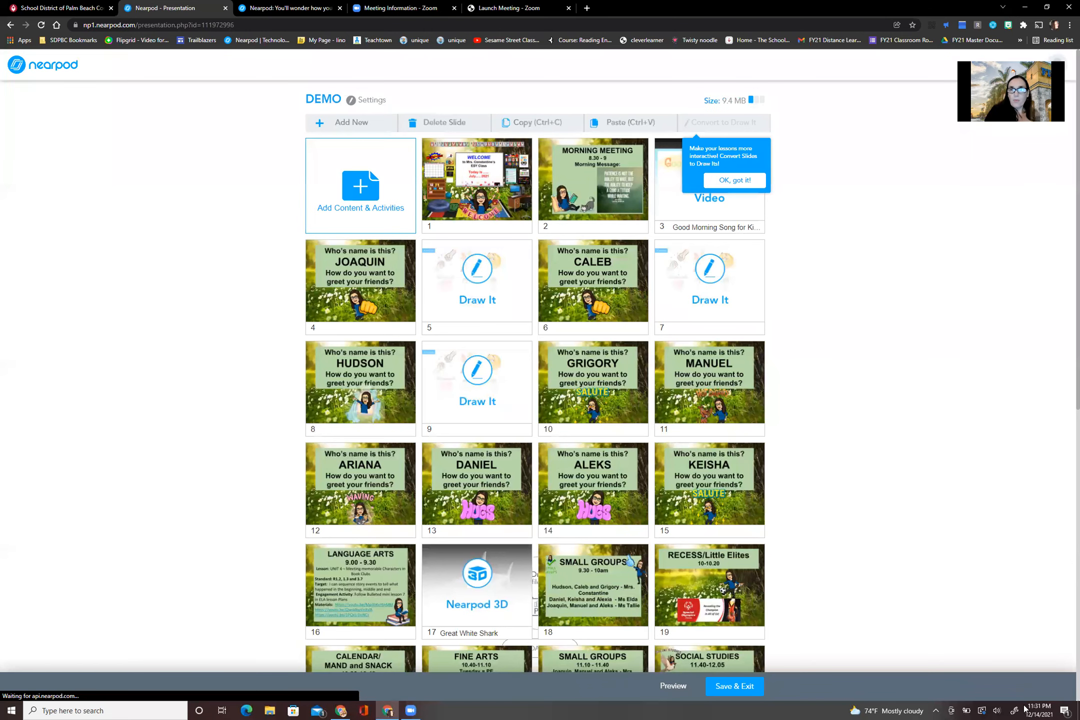
pyautogui.moveTo(1077, 403); pyautogui.dragTo(1029, 660)
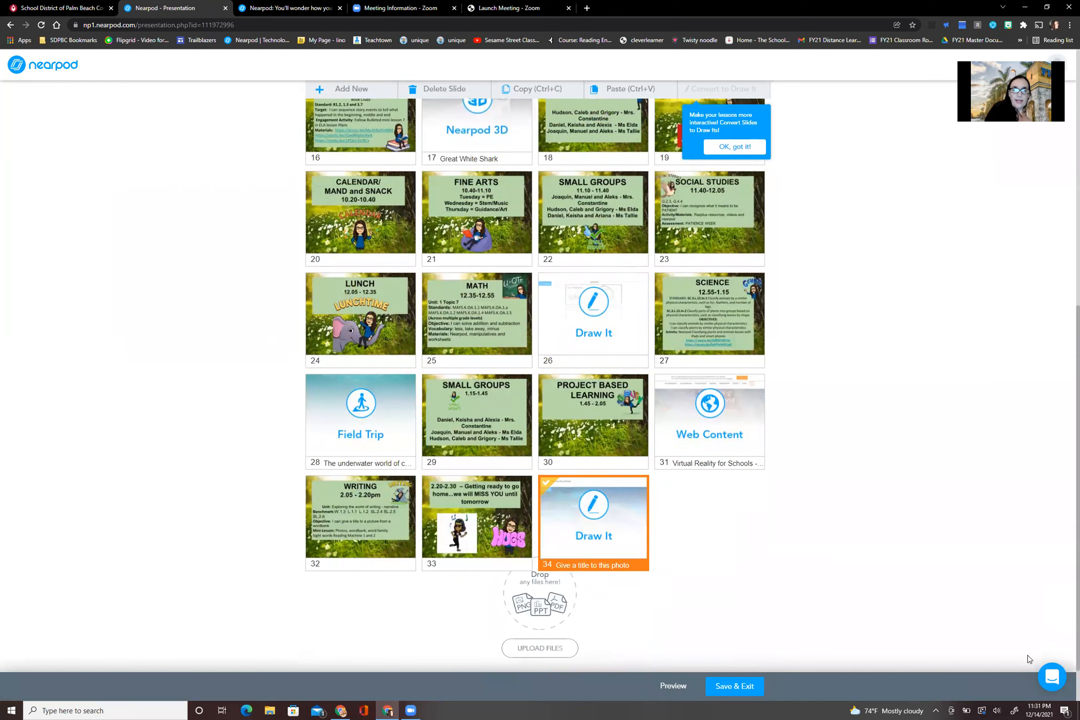
pyautogui.moveTo(621, 515); pyautogui.dragTo(504, 519)
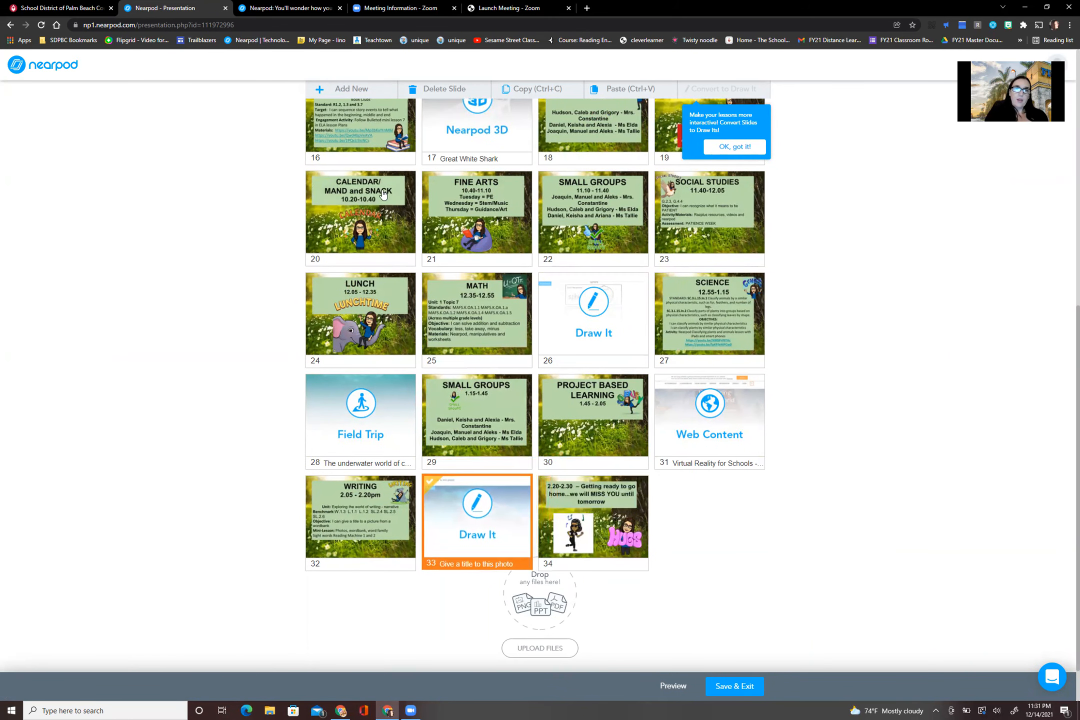
# Create a new Matching Pairs activity, add its first pair and start adding an image to the pair's first card
pyautogui.click(322, 87)
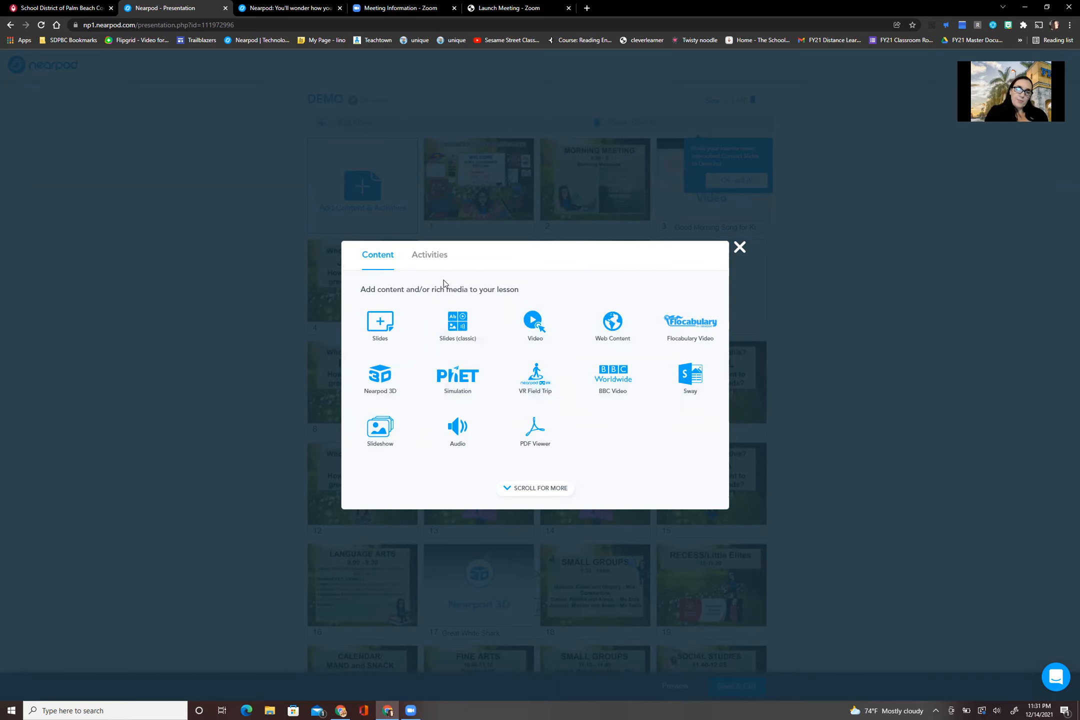
pyautogui.click(431, 256)
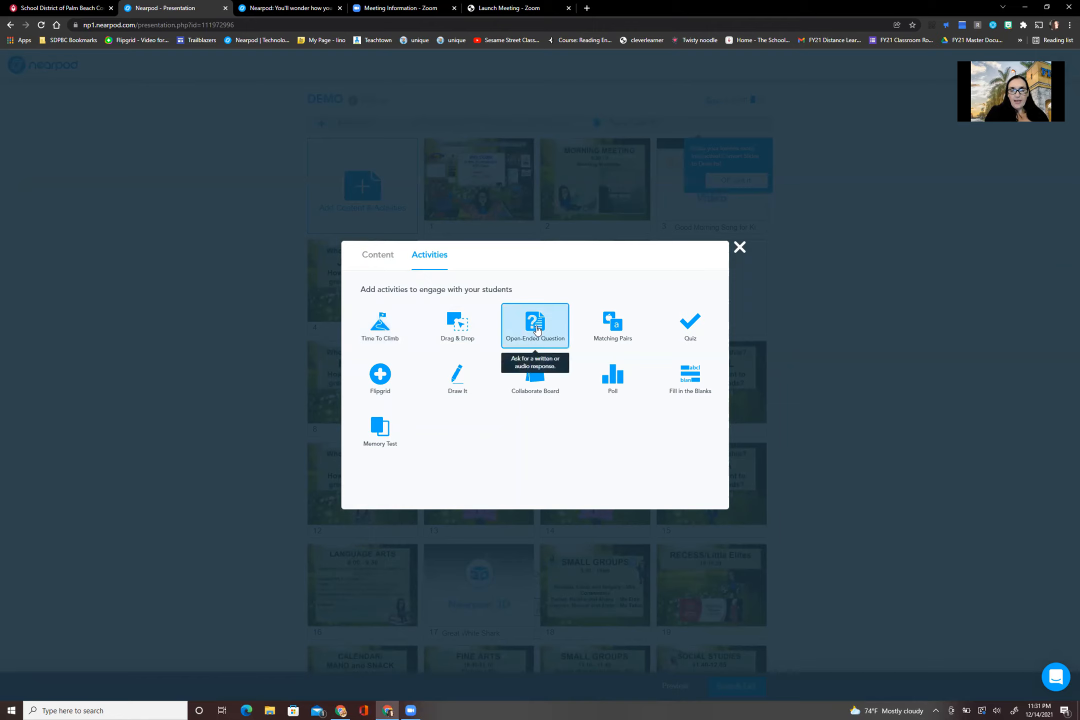
pyautogui.click(610, 327)
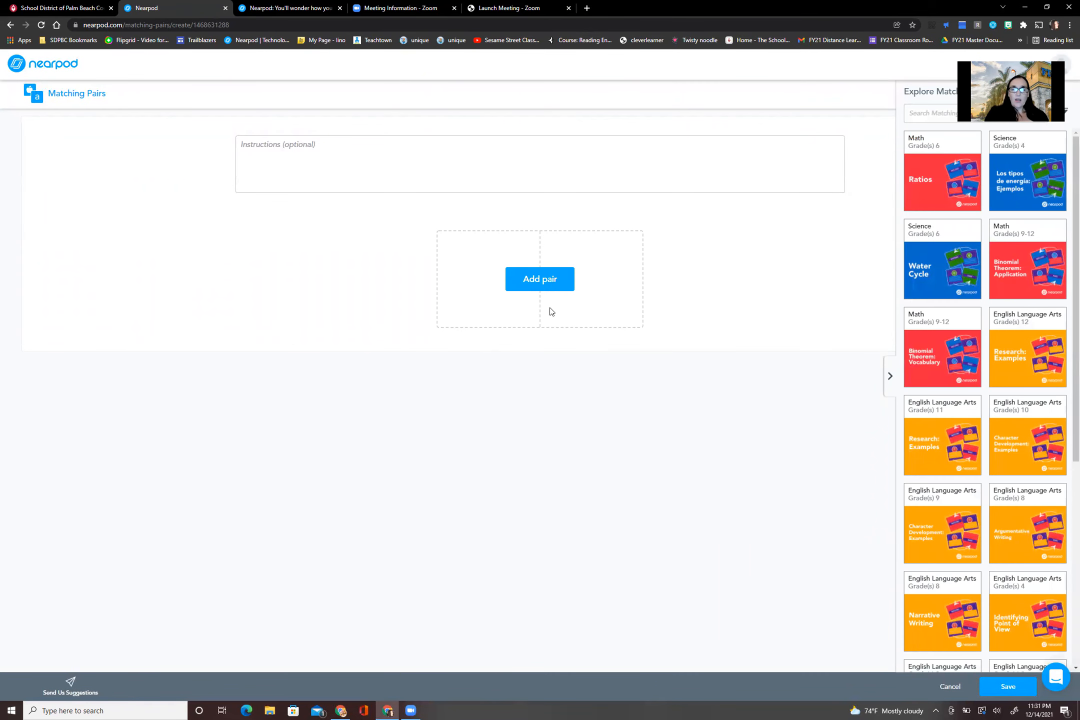
pyautogui.click(536, 283)
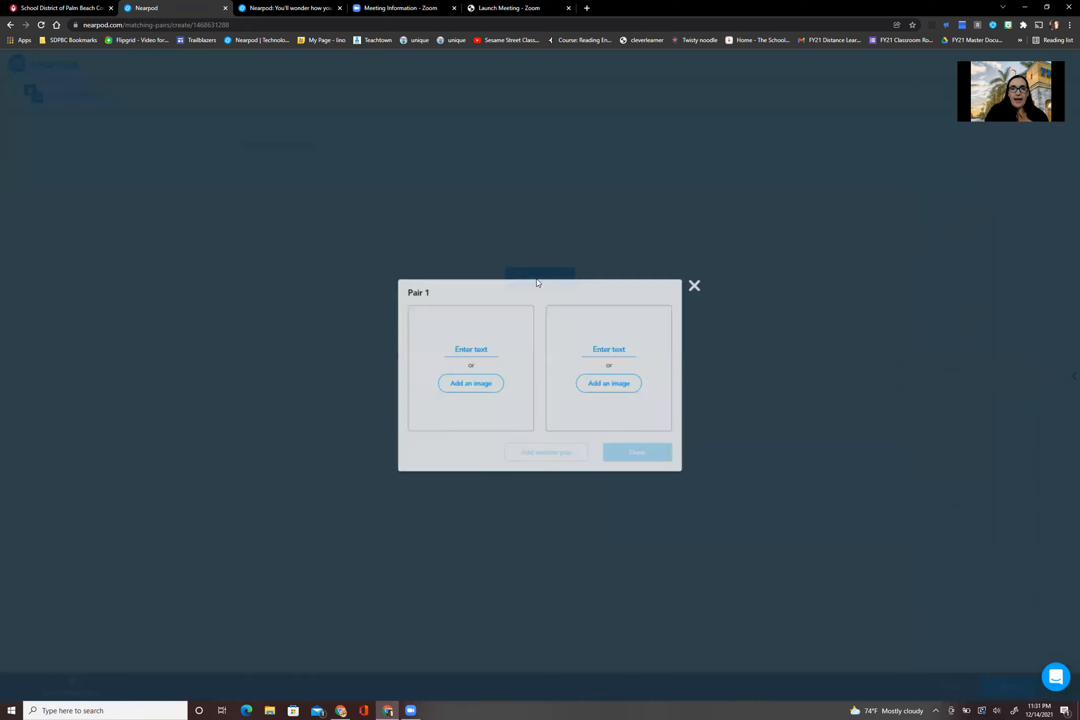
pyautogui.click(476, 388)
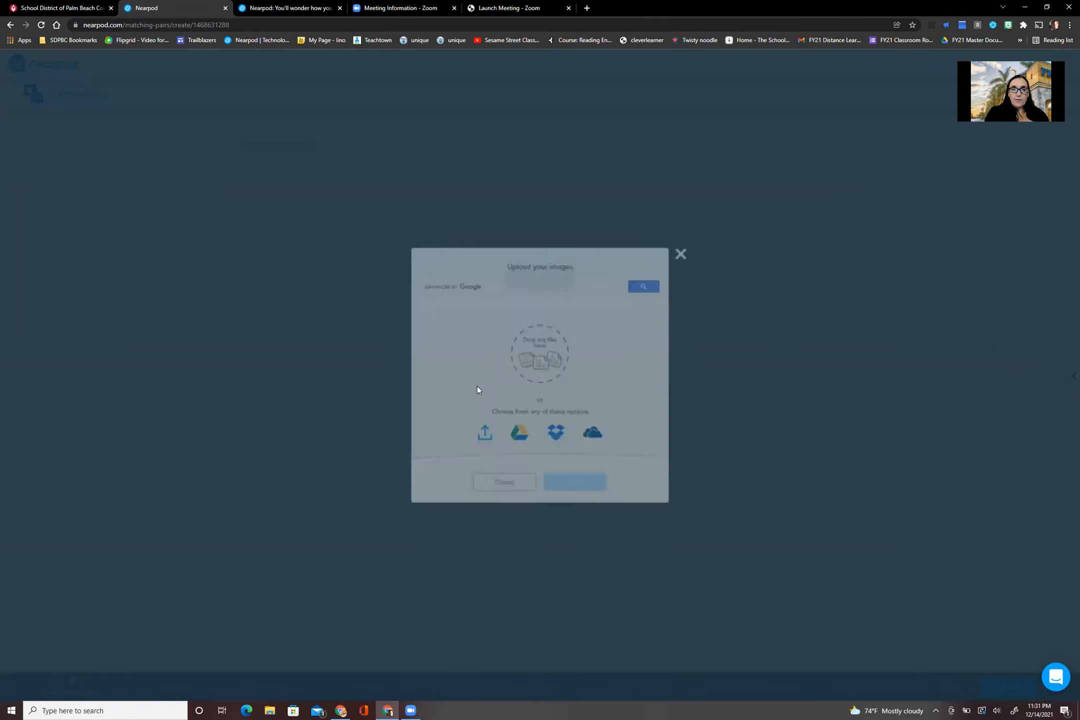